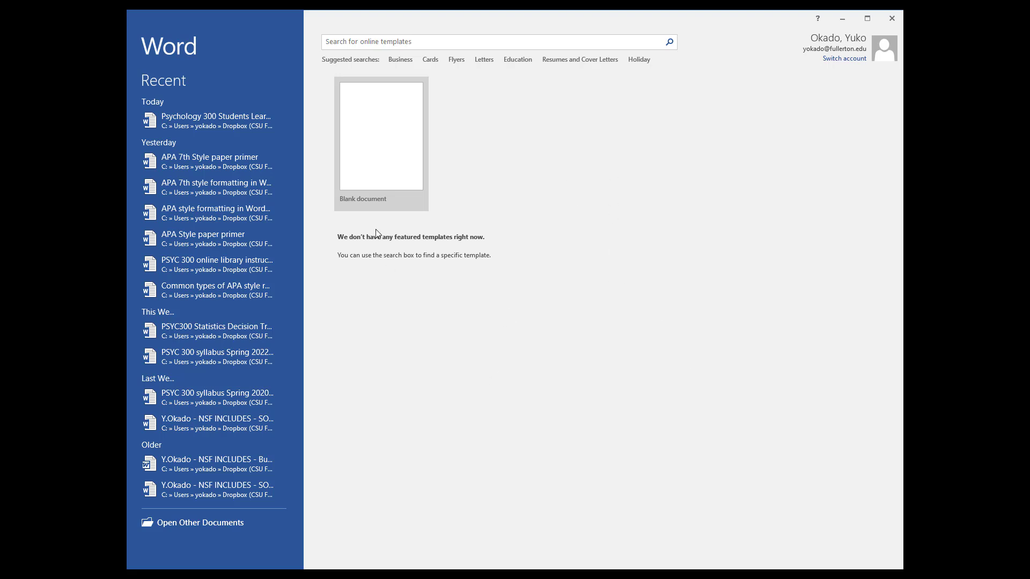
Create a new blank document
left_click(396, 167)
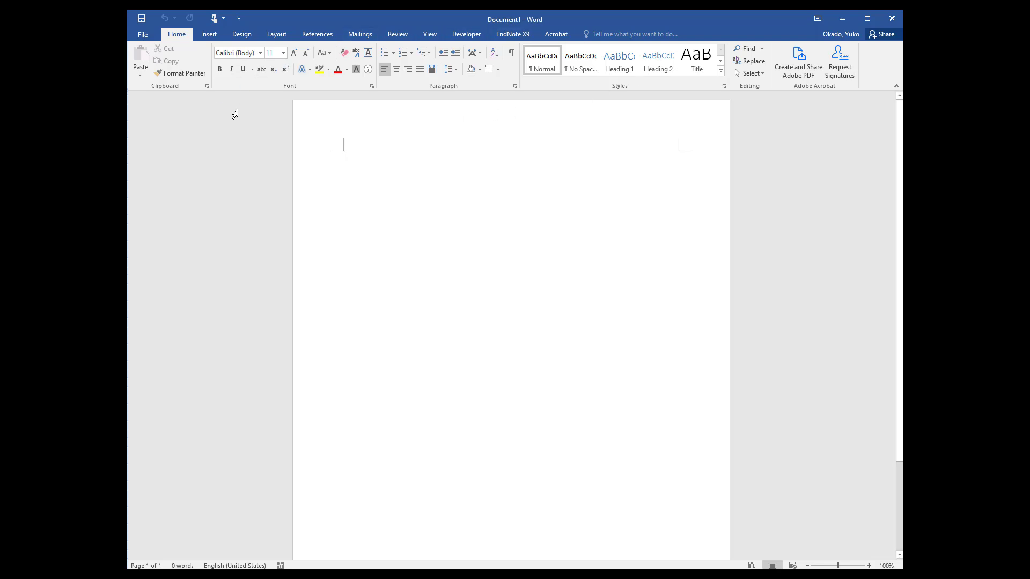
left_click(261, 53)
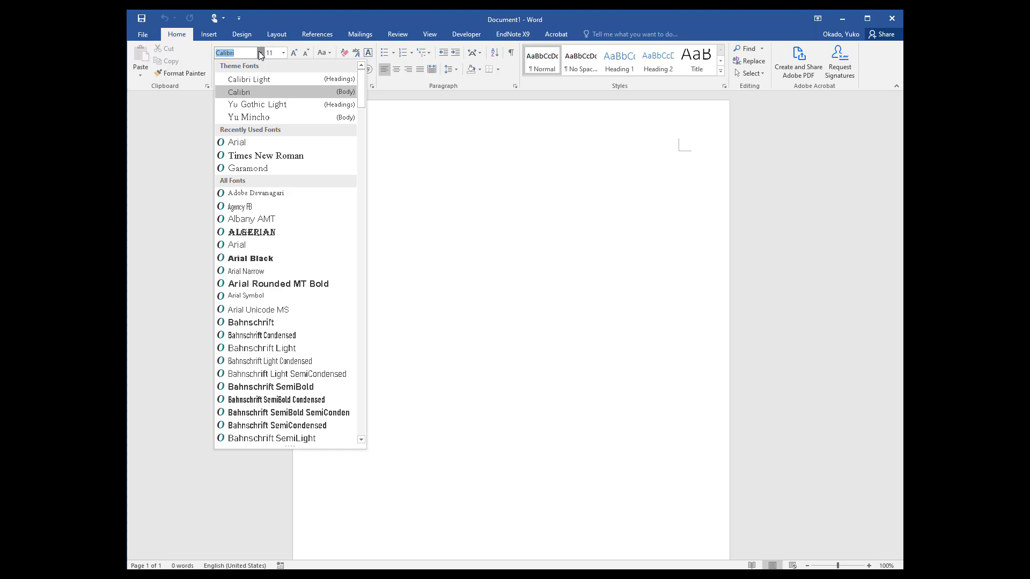
left_click(482, 223)
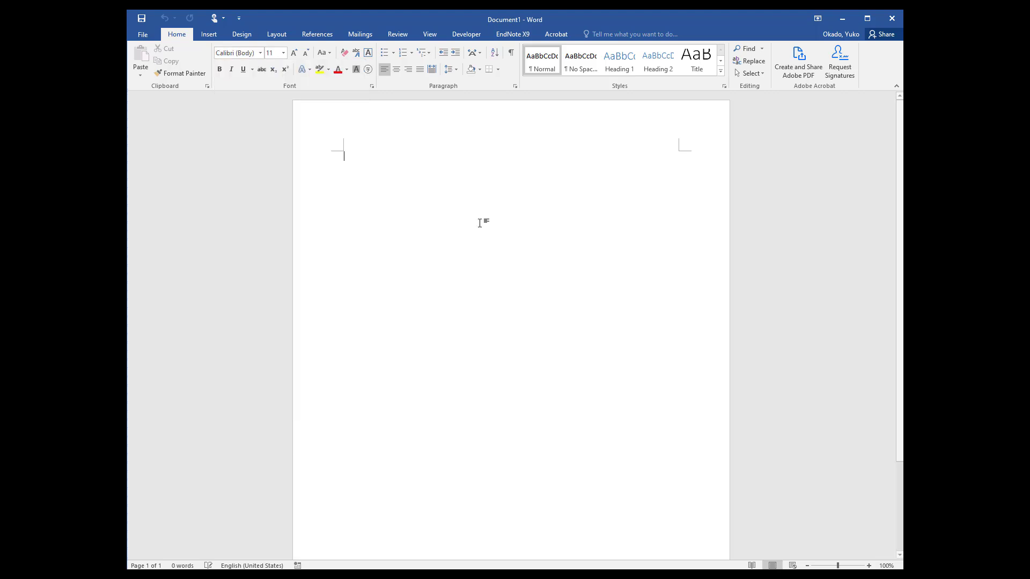
left_click(261, 53)
left_click(464, 194)
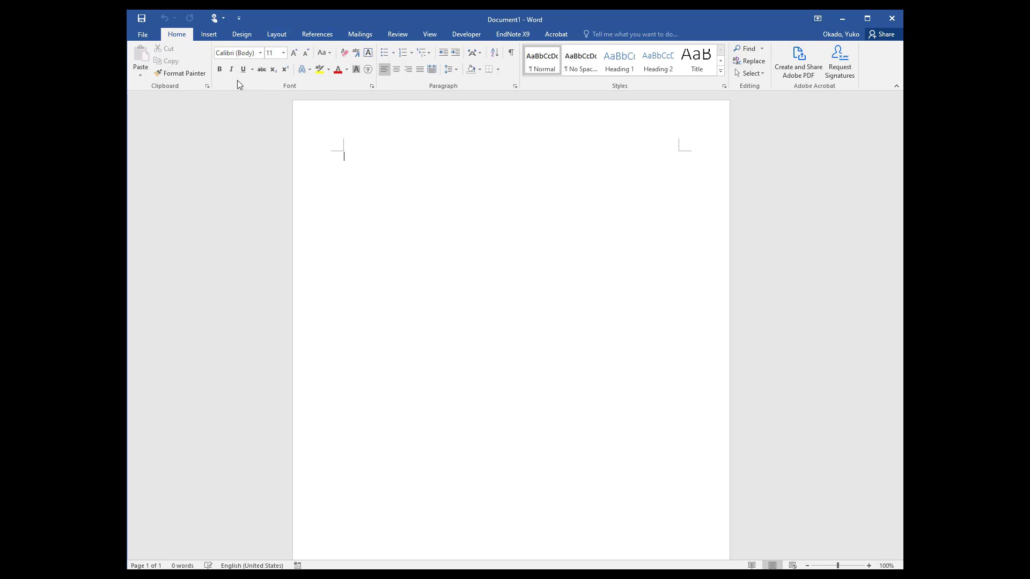
left_click(372, 87)
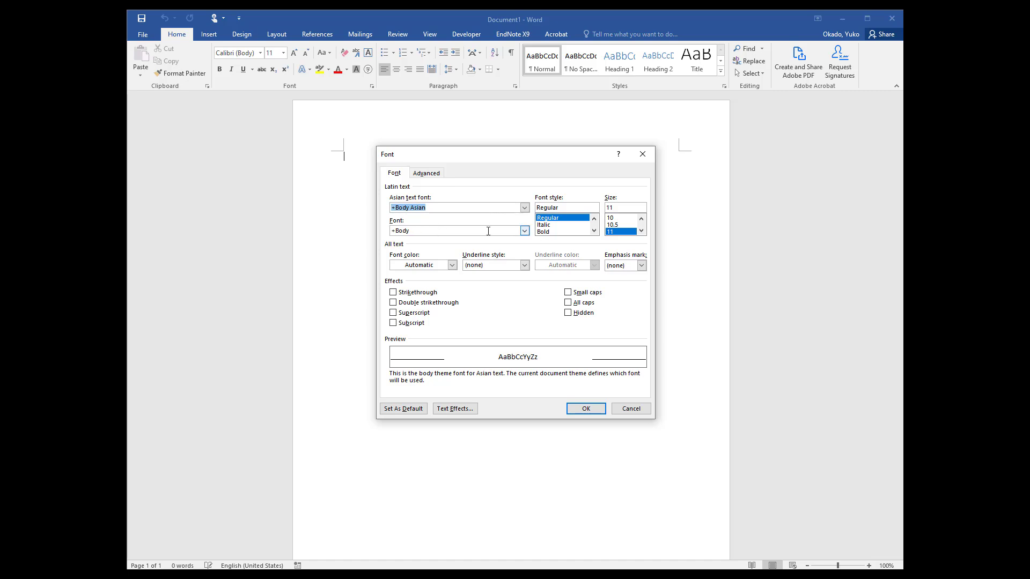
left_click(524, 231)
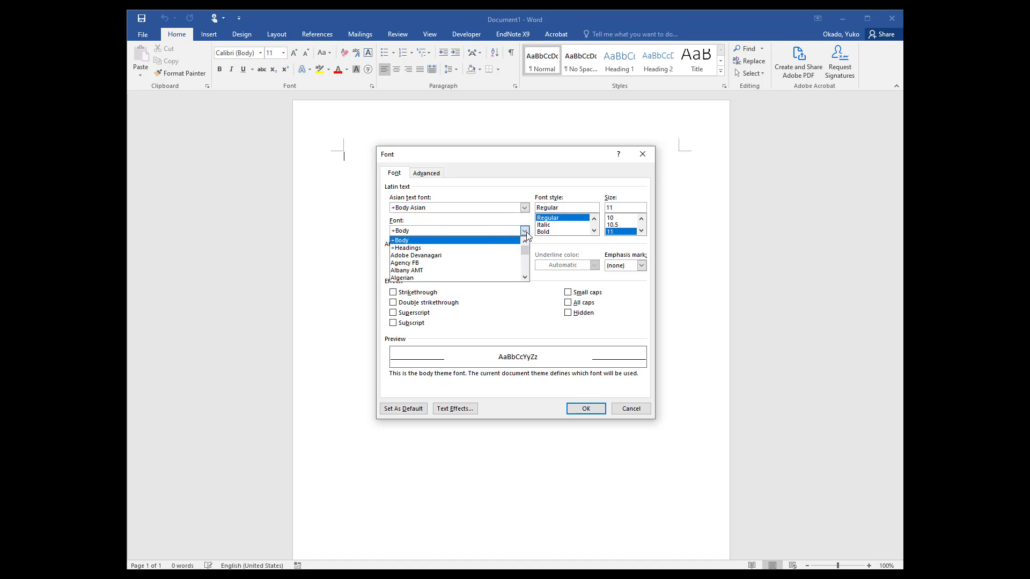
type("times")
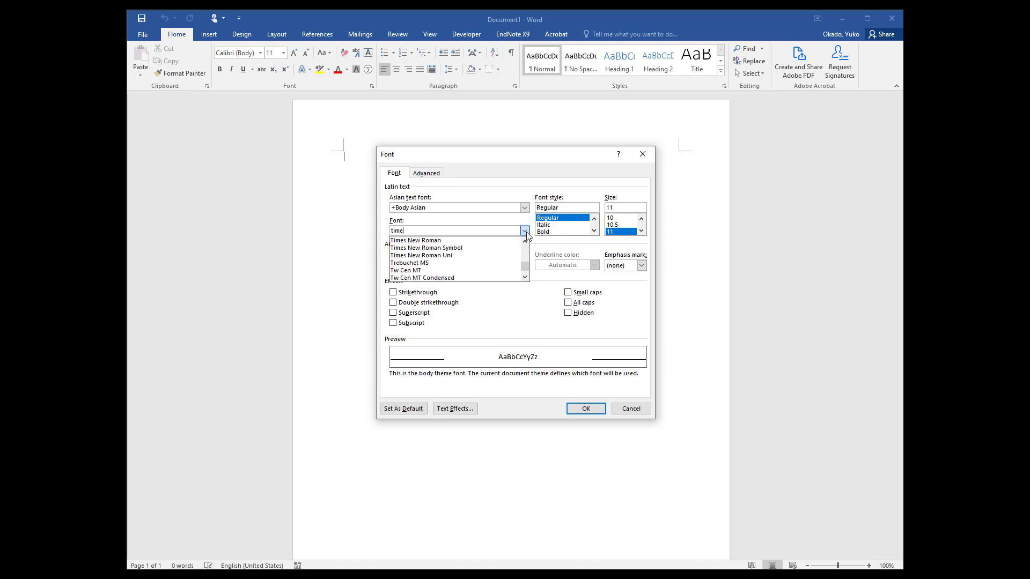
left_click(449, 240)
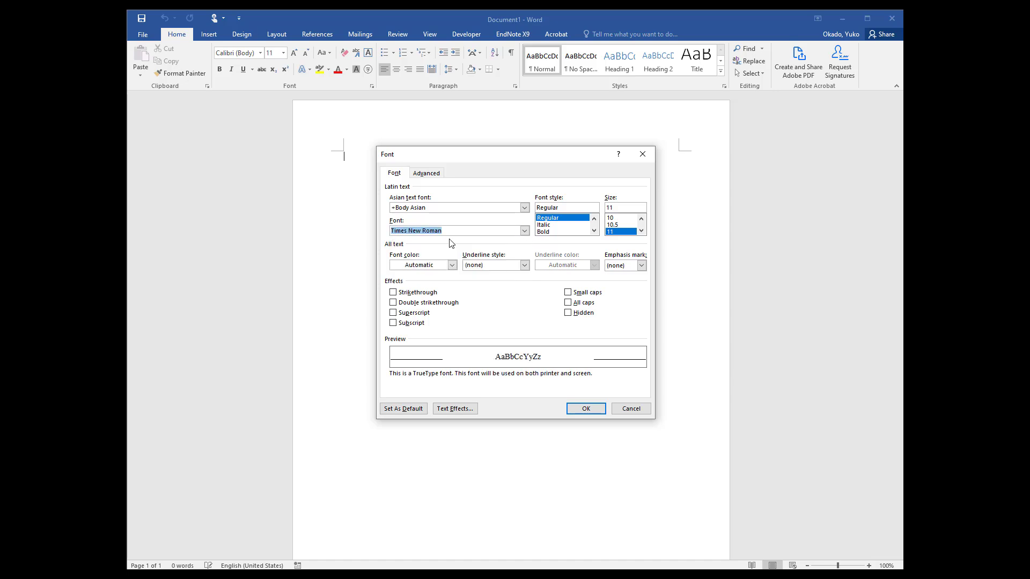
left_click(641, 230)
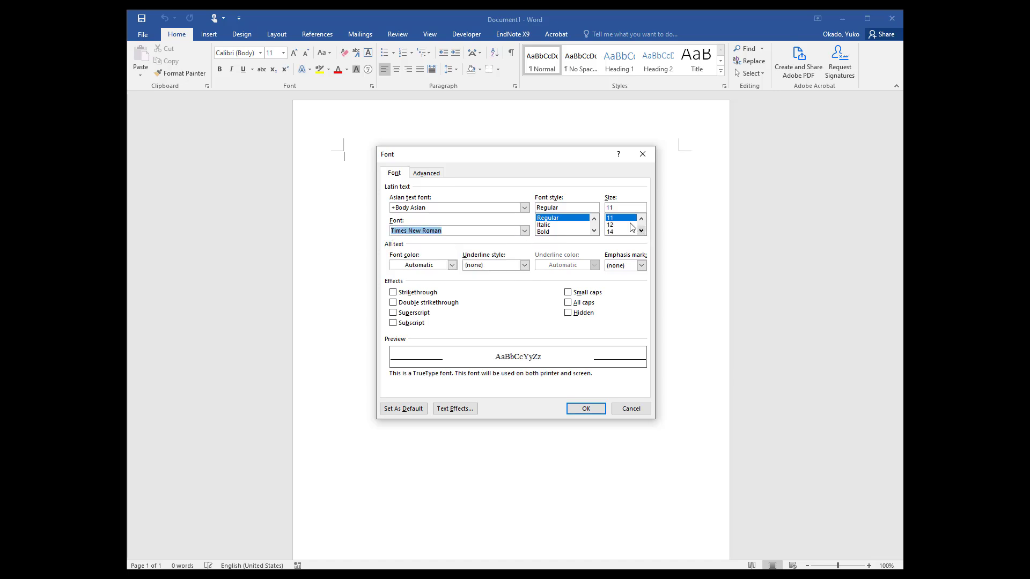
left_click(628, 225)
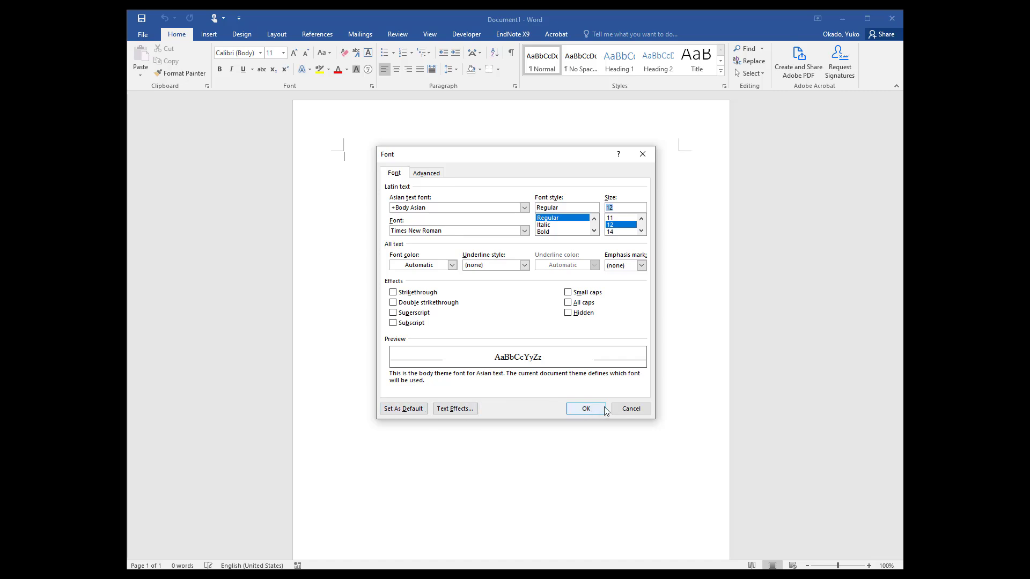
left_click(632, 409)
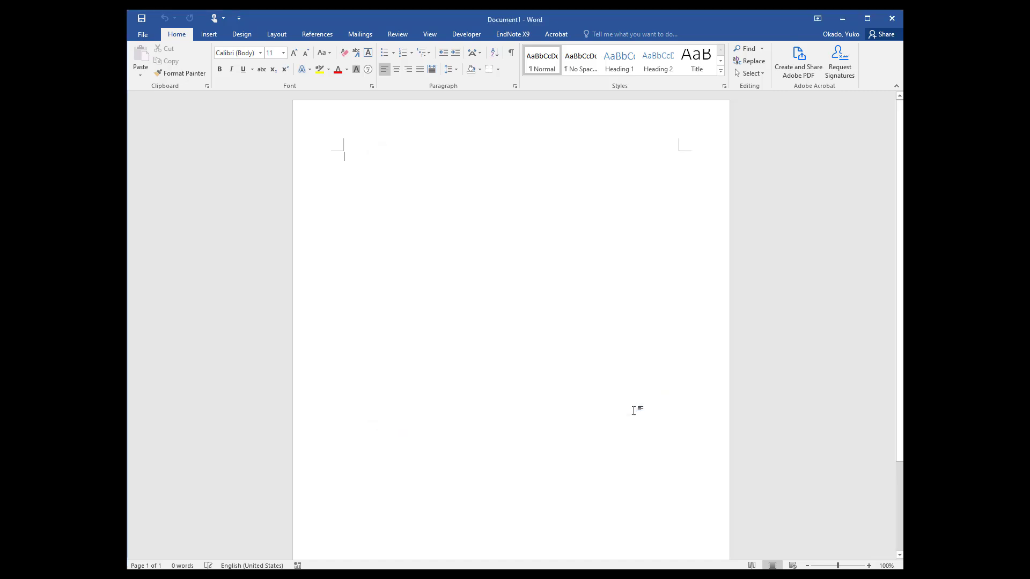
Set the font of the whole empty document to Times New Roman, size 12
left_click(244, 53)
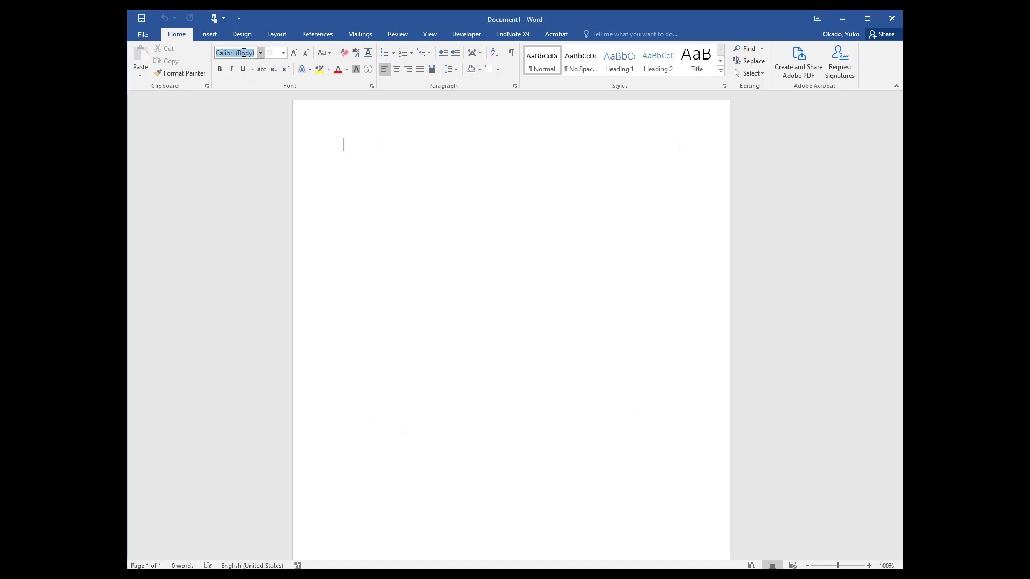
left_click(357, 285)
key("ctrl+a")
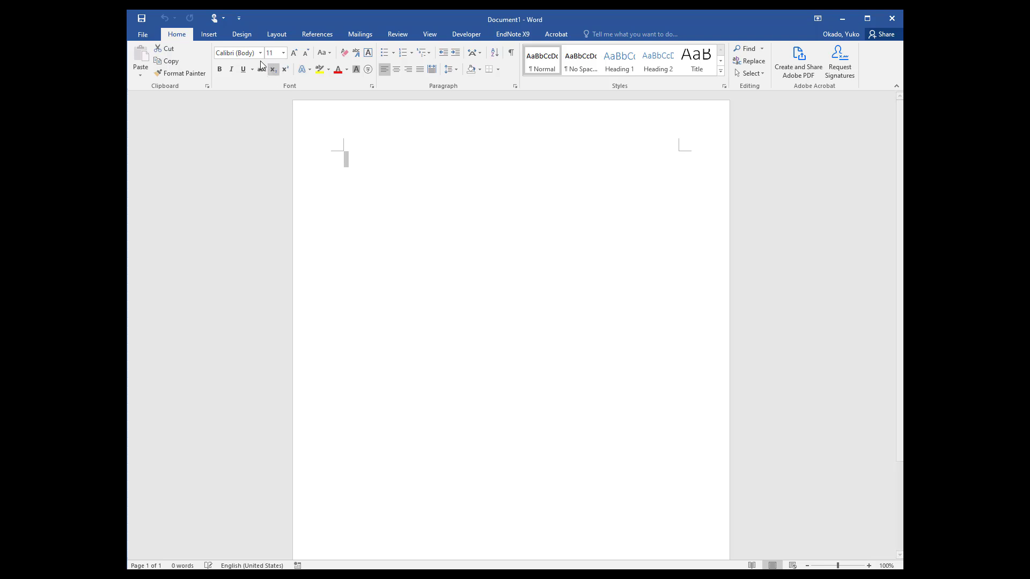
left_click(246, 54)
type("Times New Roman")
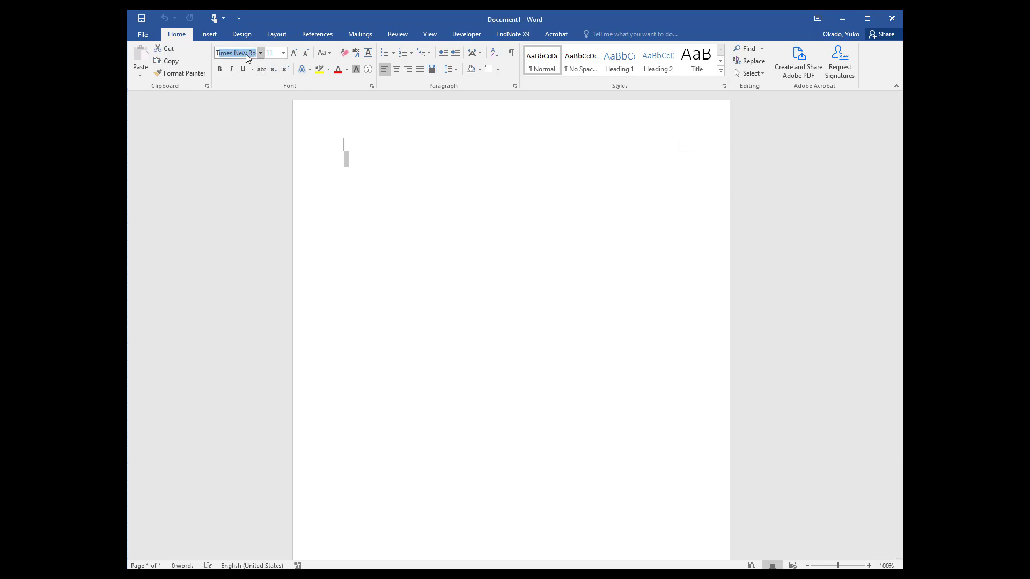
key("Tab")
type("12")
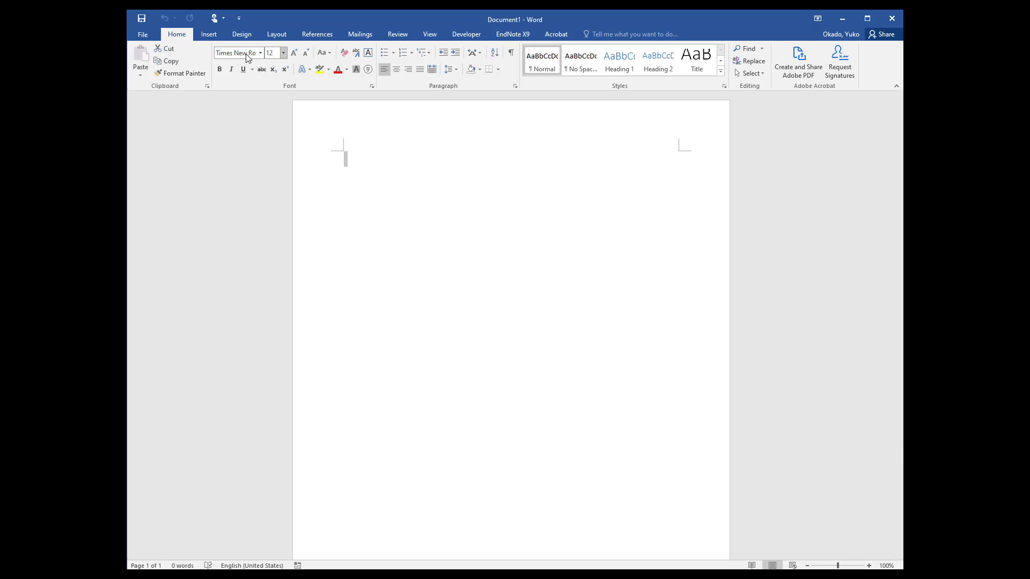
key("Return")
Enter the test line "Did this work?" in the document body
left_click(472, 194)
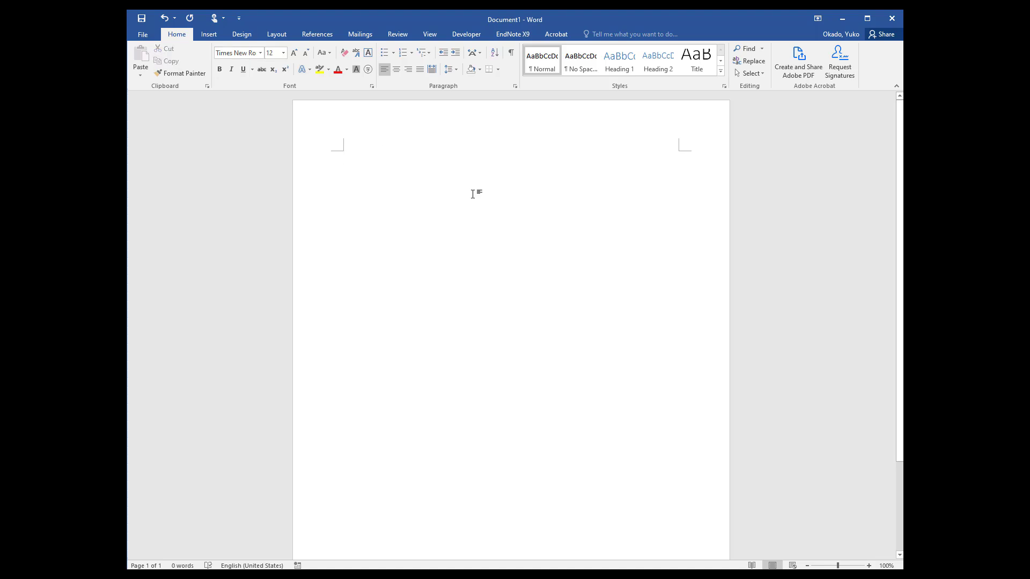
type("Did this work?")
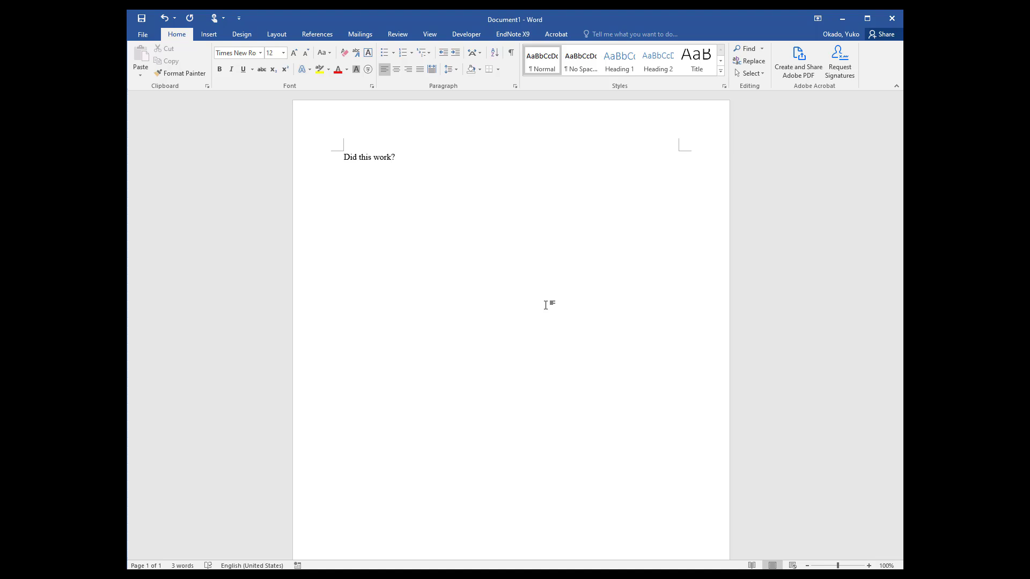
Replace all the text in the document with the title "Psychology 300 Students Rock!"
key("ctrl+a")
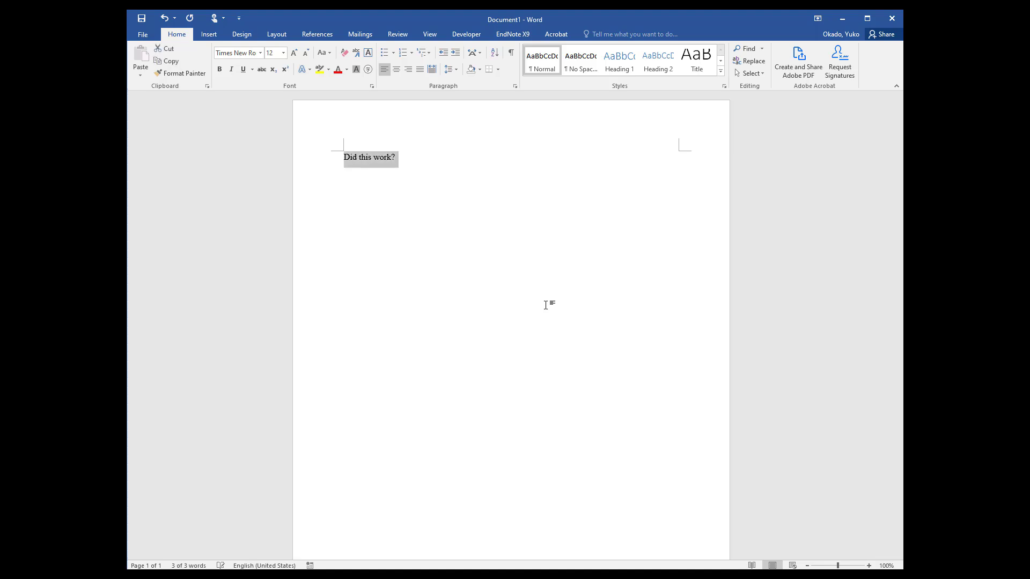
type("P")
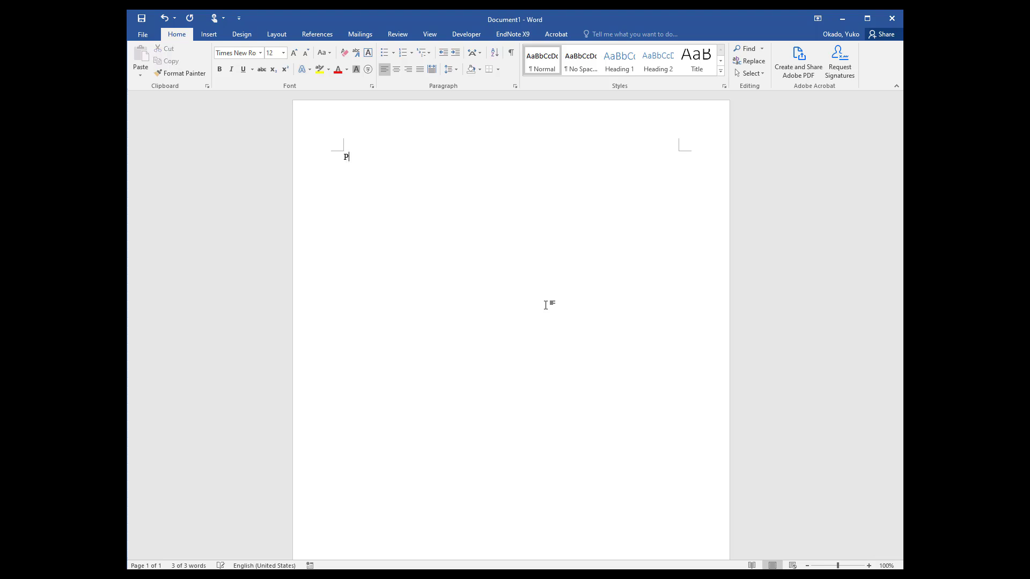
type("SYc")
key("BackSpace")
key("BackSpace")
key("BackSpace")
key("BackSpace")
type("sycholgoy 300")
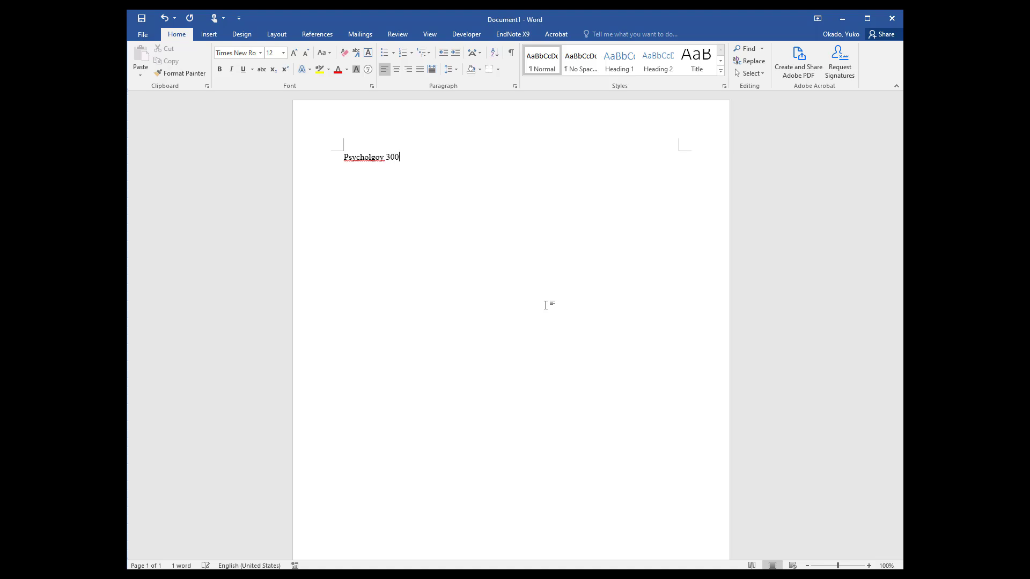
key("BackSpace")
key("BackSpace")
key("BackSpace")
key("BackSpace")
key("BackSpace")
key("BackSpace")
key("BackSpace")
type("ogy 300 Students Learni")
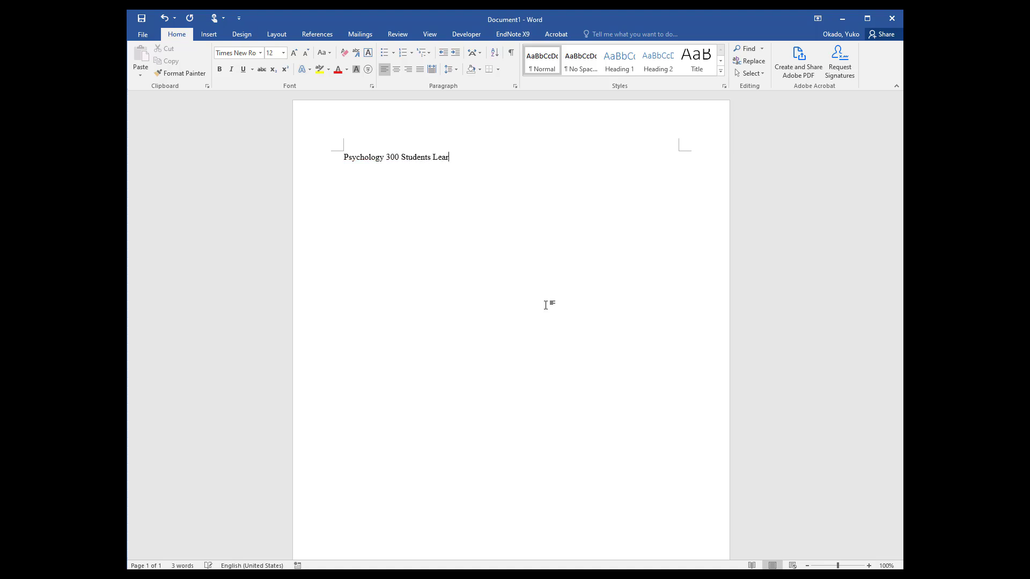
key("BackSpace")
key("BackSpace")
key("BackSpace")
key("BackSpace")
key("BackSpace")
key("BackSpace")
type("Rock!")
Insert five blank lines above the title to move it down the page
key("ctrl+a")
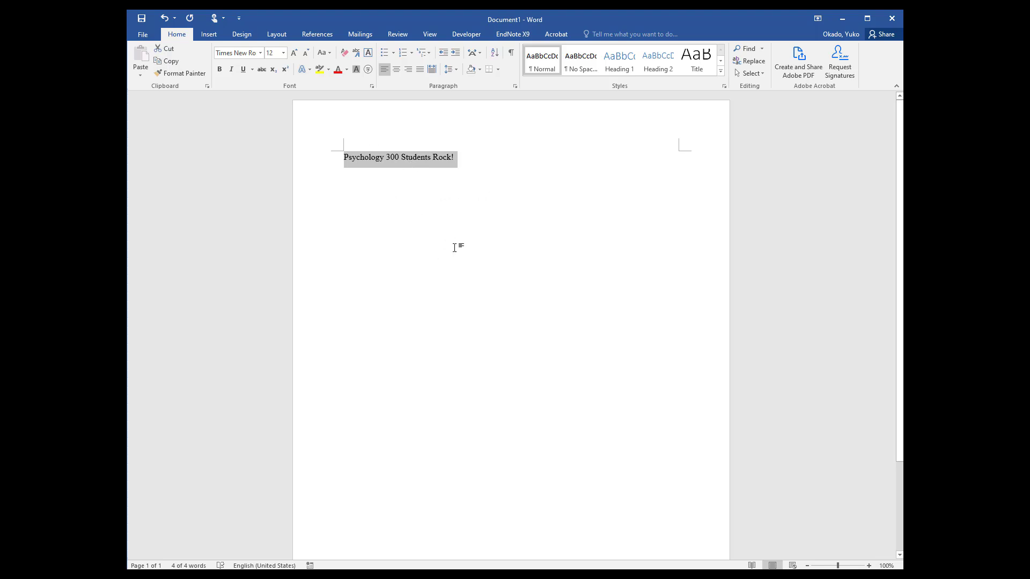
key("Left")
key("Return")
key("Return")
key("Return")
key("Return")
key("Return")
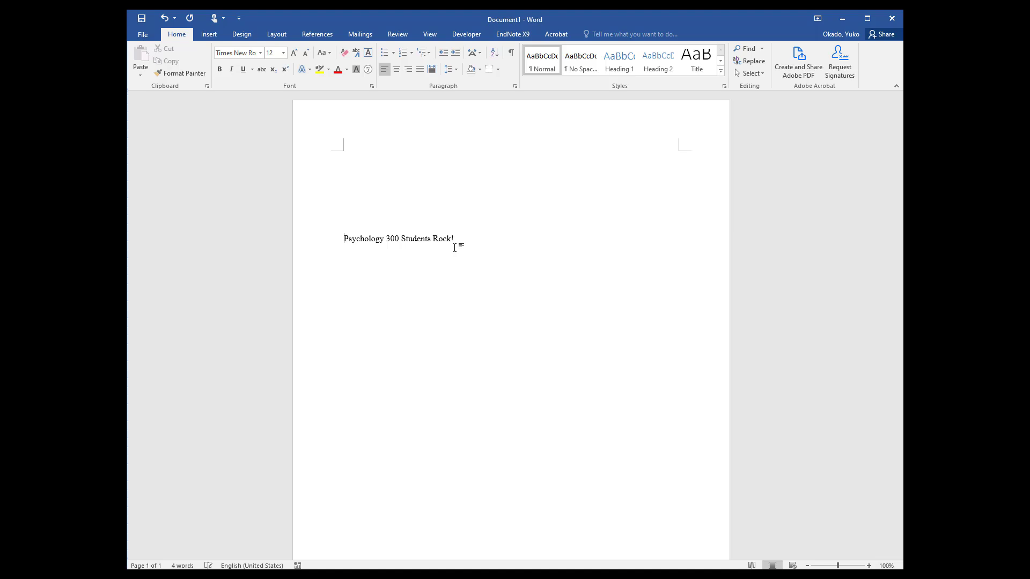
Make the title line bold and center it on the page
triple_click(455, 248)
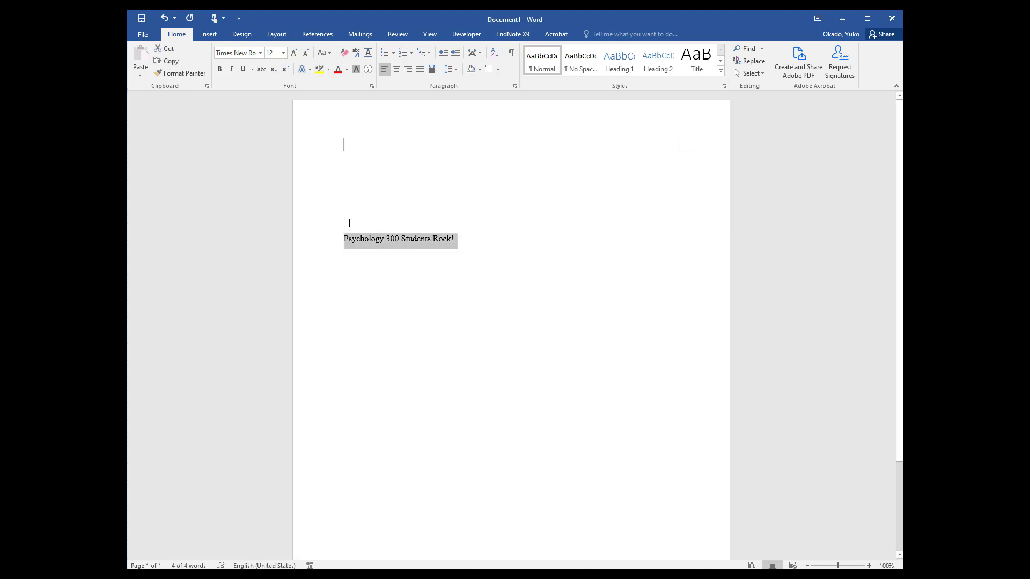
left_click(221, 71)
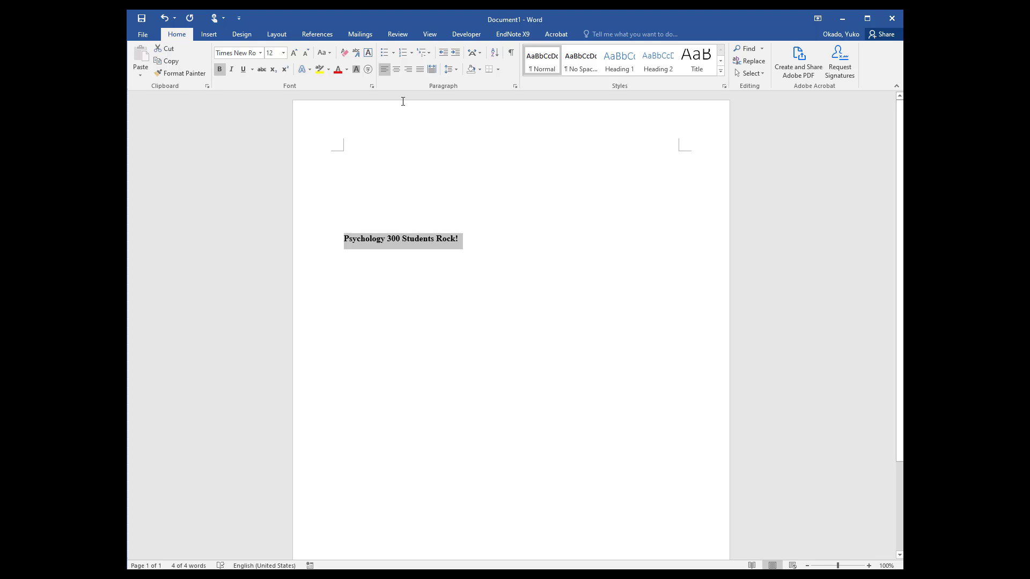
left_click(361, 240)
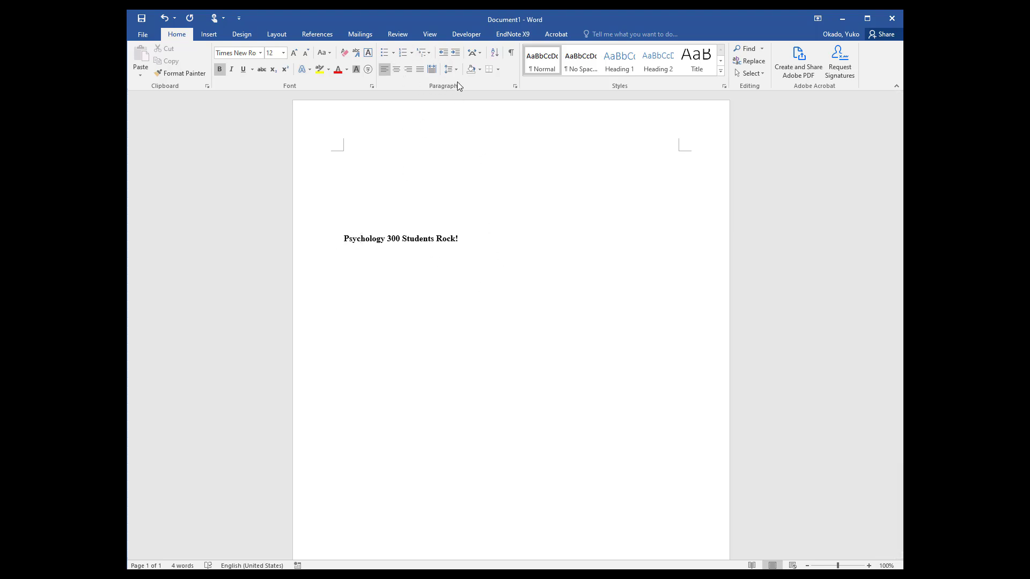
left_click(394, 73)
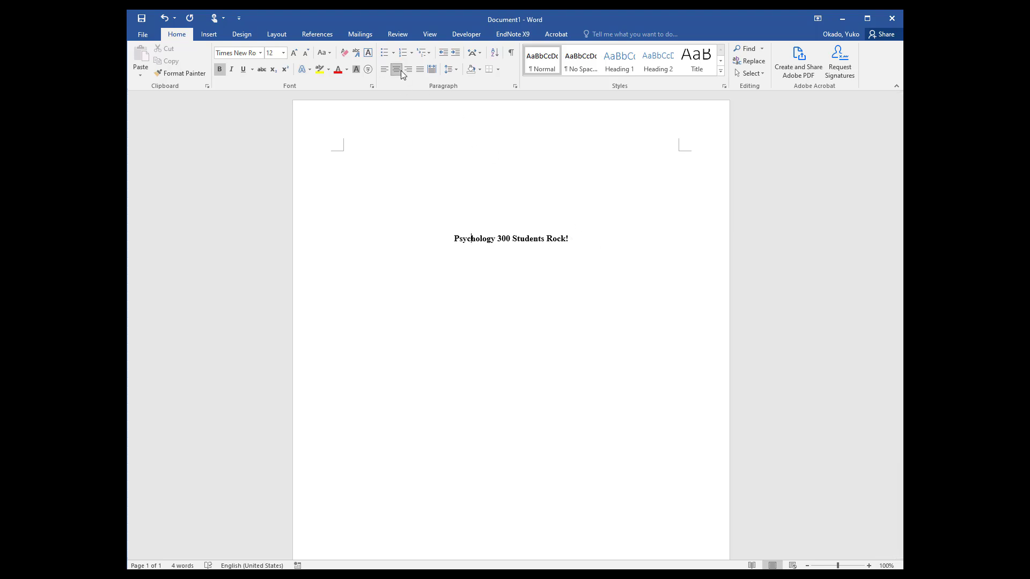
Below the title, add unbolded lines: author name; Department of Psychology, California State University, Fullerton; PSYC 300: Intermediate Research Methods and Statistics; professor name; January 18, 2022
left_click(580, 247)
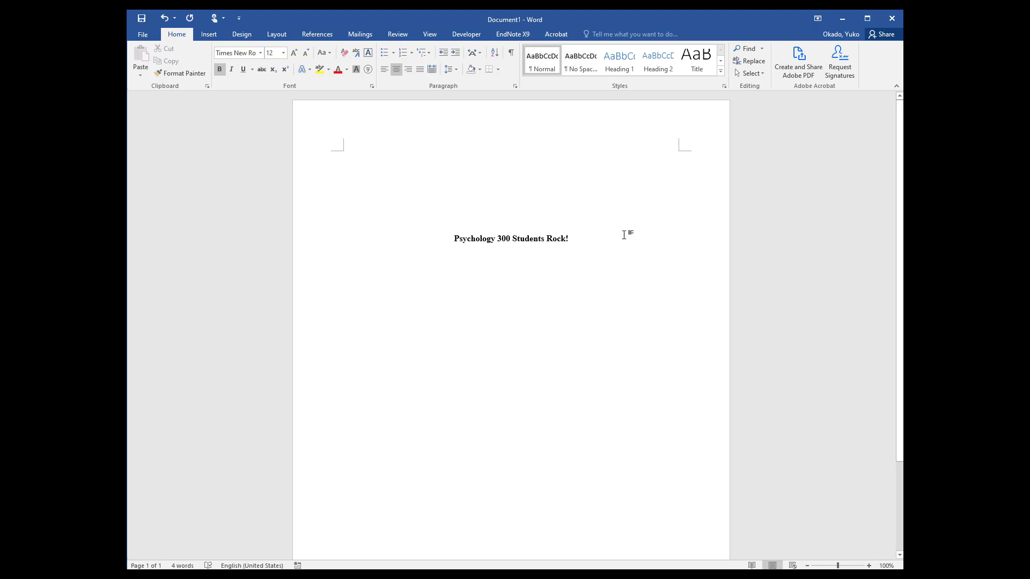
key("ctrl+b")
key("Return")
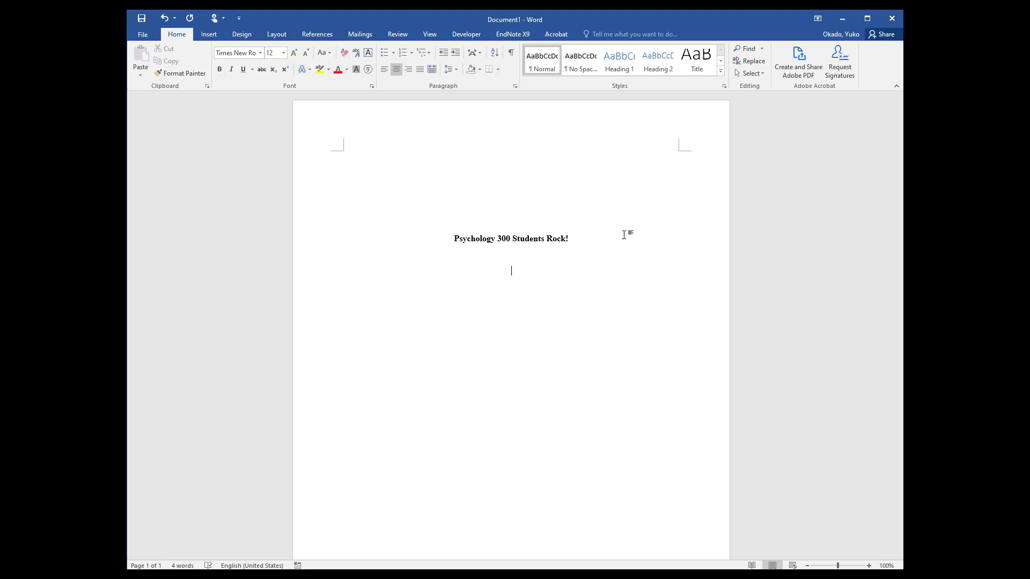
type("Yuko Okado ")
type("Department of Psychology, California State University, Fullerton")
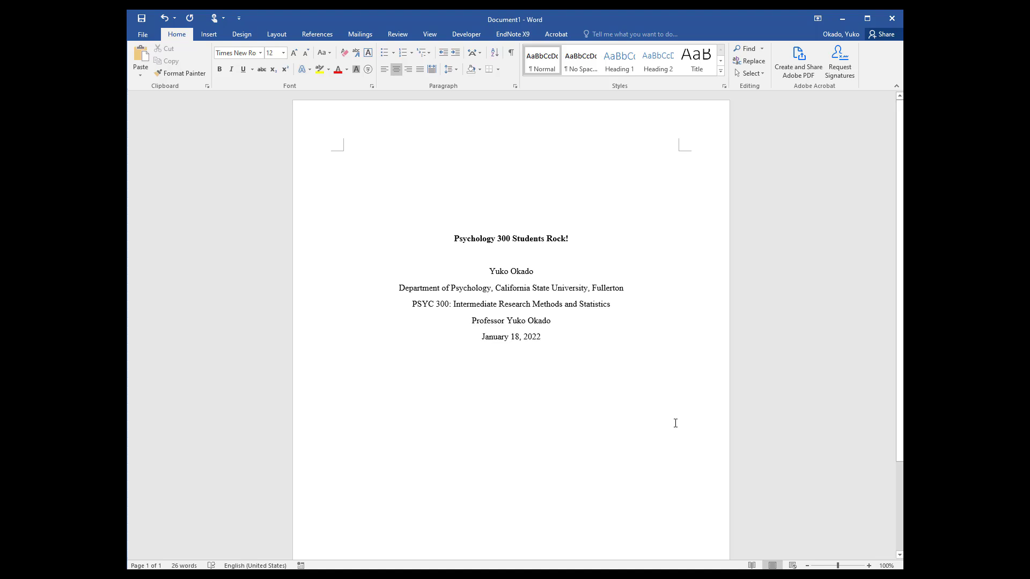
left_click(610, 235)
left_click(615, 367)
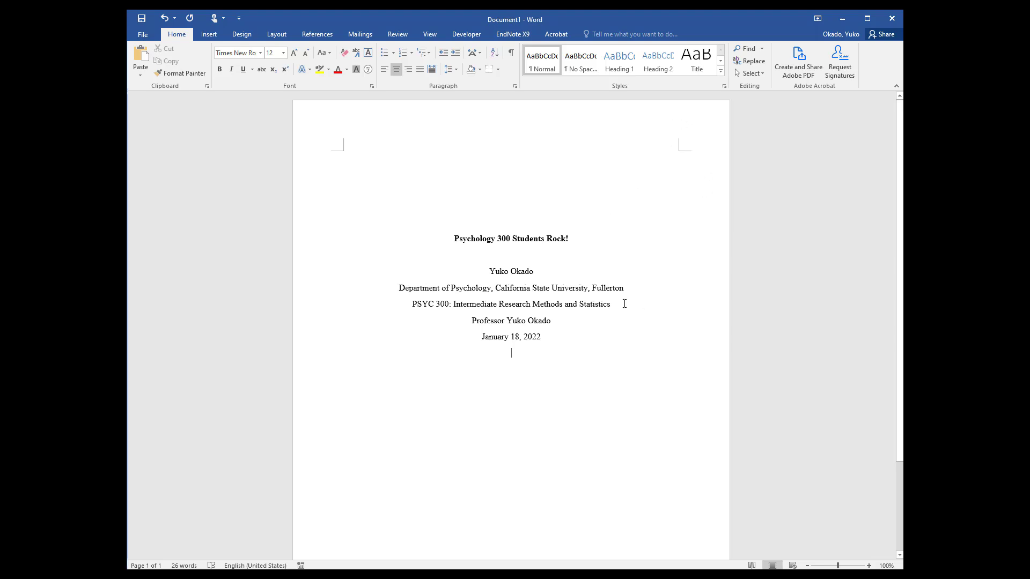
left_click(526, 216)
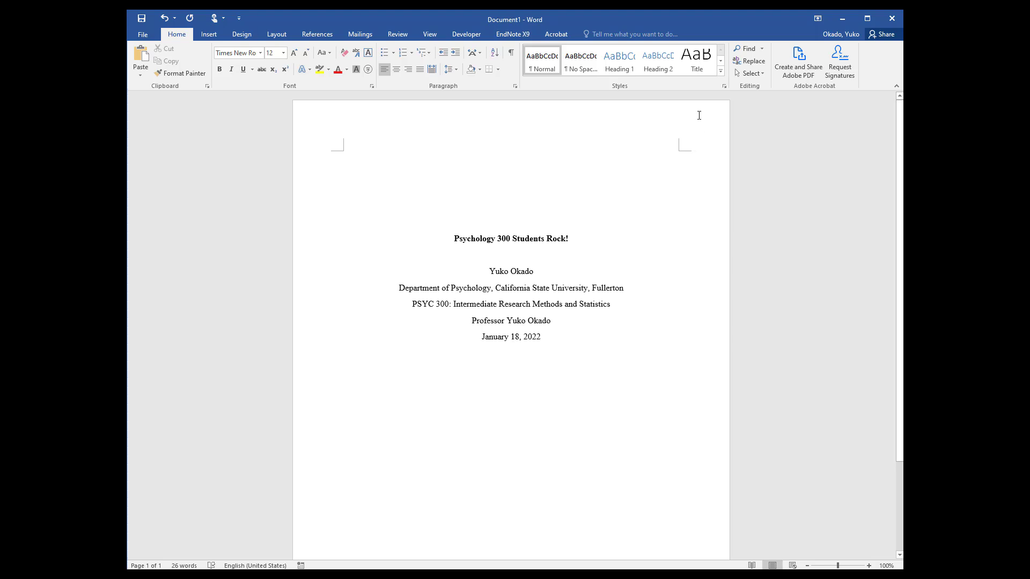
left_click(579, 366)
Insert a right-aligned Plain Number 3 page number at the top of the page and return to the body text
left_click(209, 35)
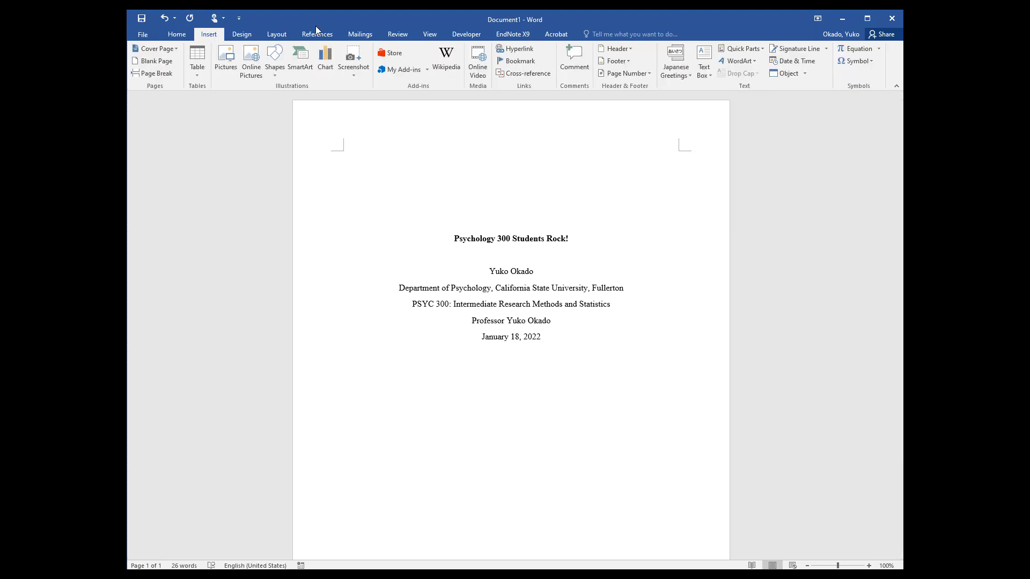
left_click(643, 73)
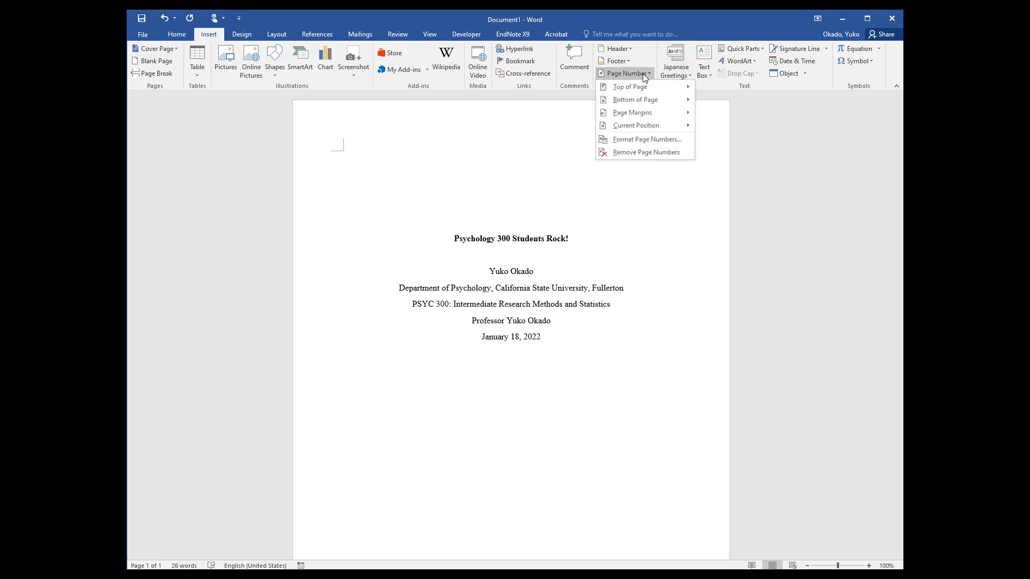
left_click(642, 87)
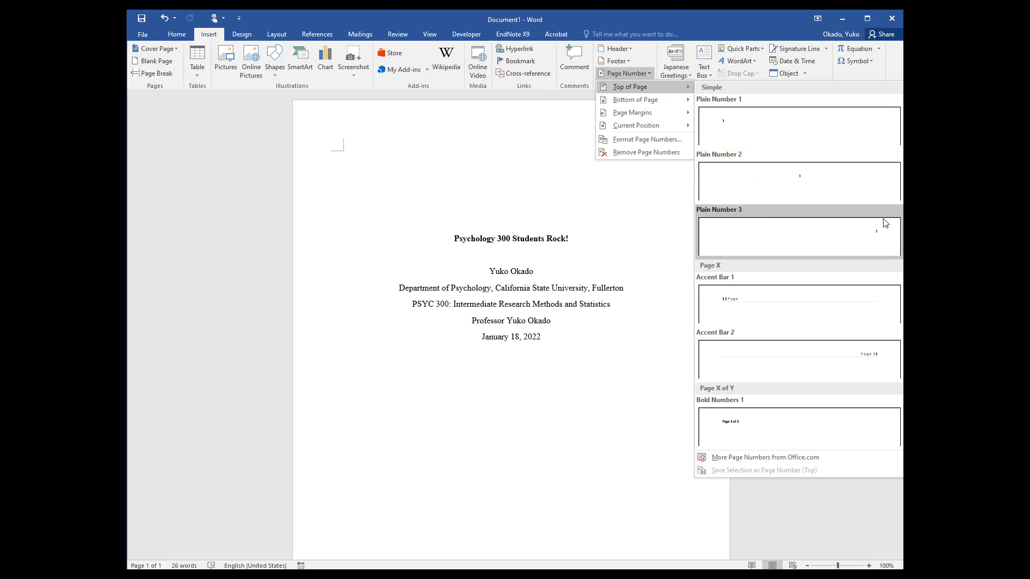
left_click(876, 246)
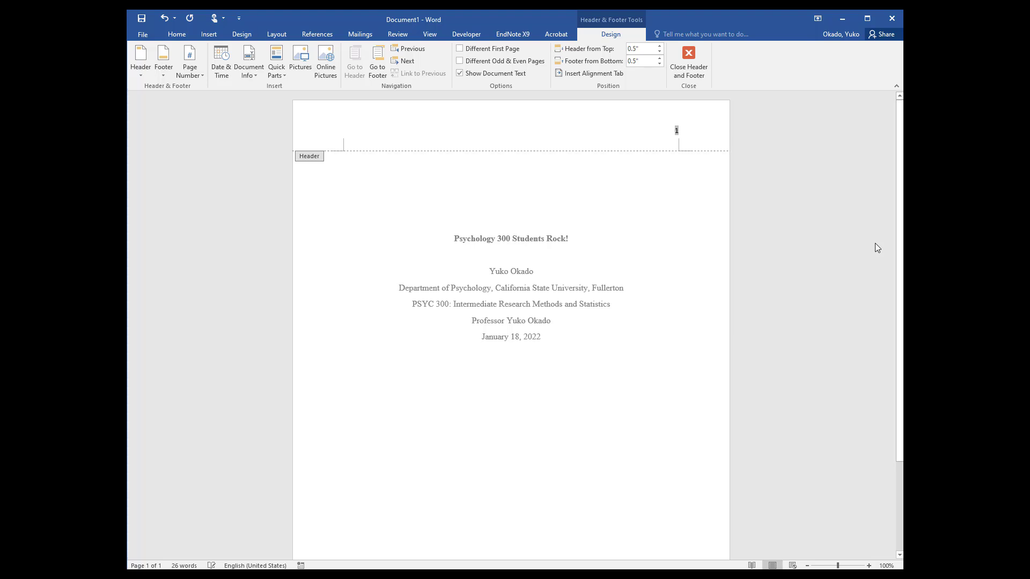
left_click(700, 67)
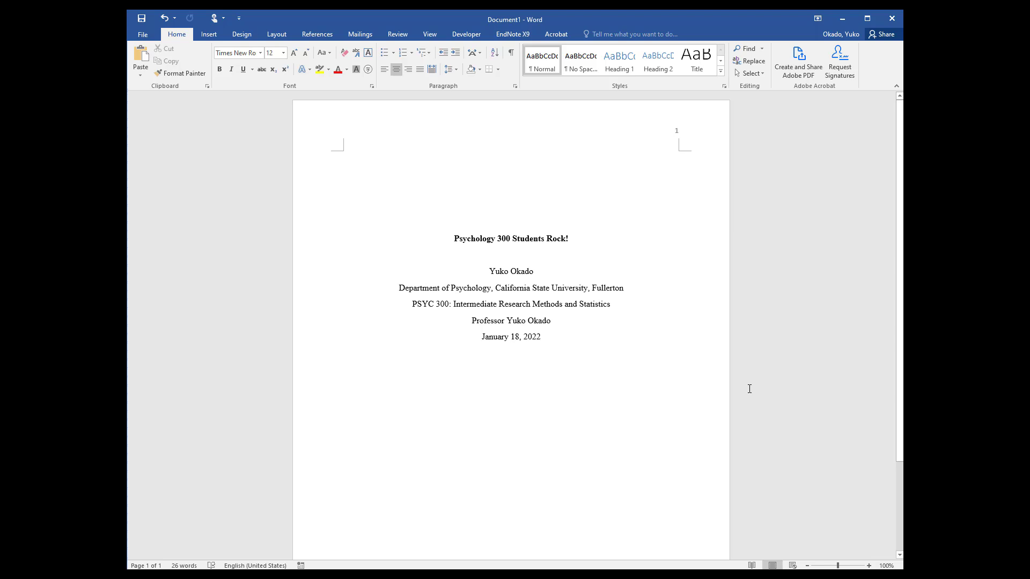
Insert a page break after the date line to start a second page
left_click(579, 236)
triple_click(579, 237)
key("ctrl+c")
key("ctrl+End")
key("ctrl+Return")
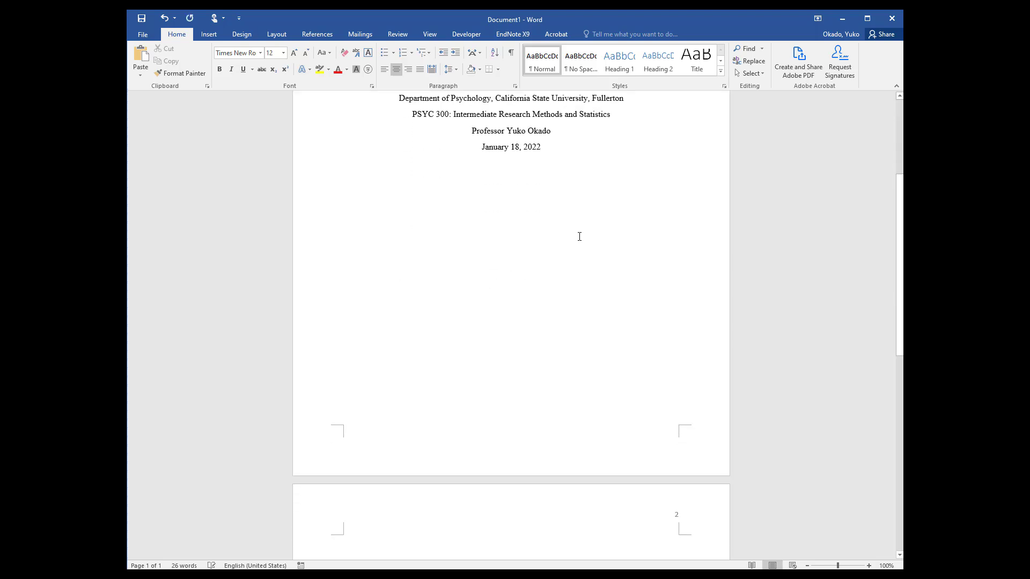
scroll(704, 442, "down", 5)
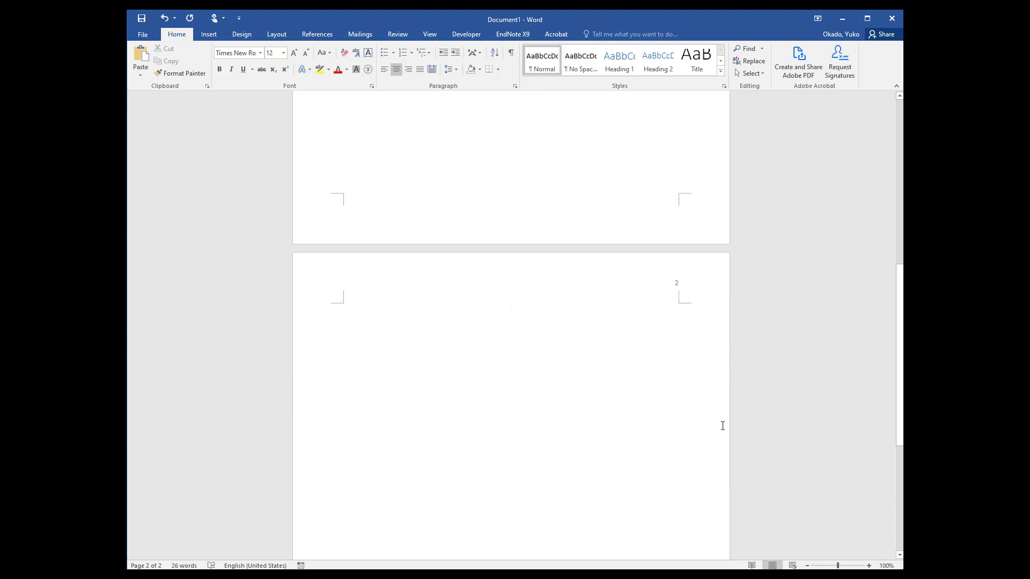
Head page 2 with the bold, centered title "Psychology 300 Students Rock!" and left-align the line below it
type("Intro")
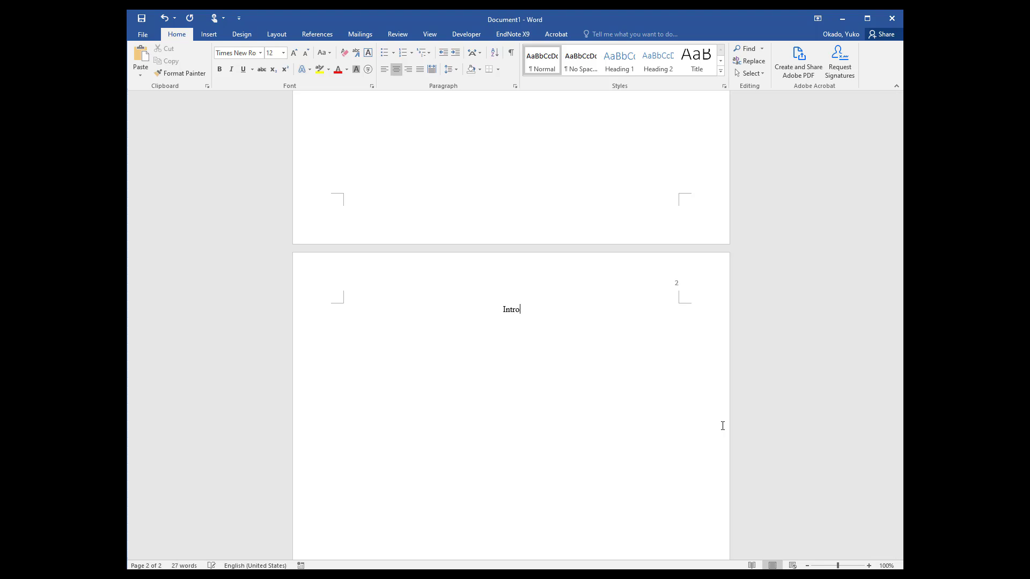
key("shift+Home")
key("ctrl+v")
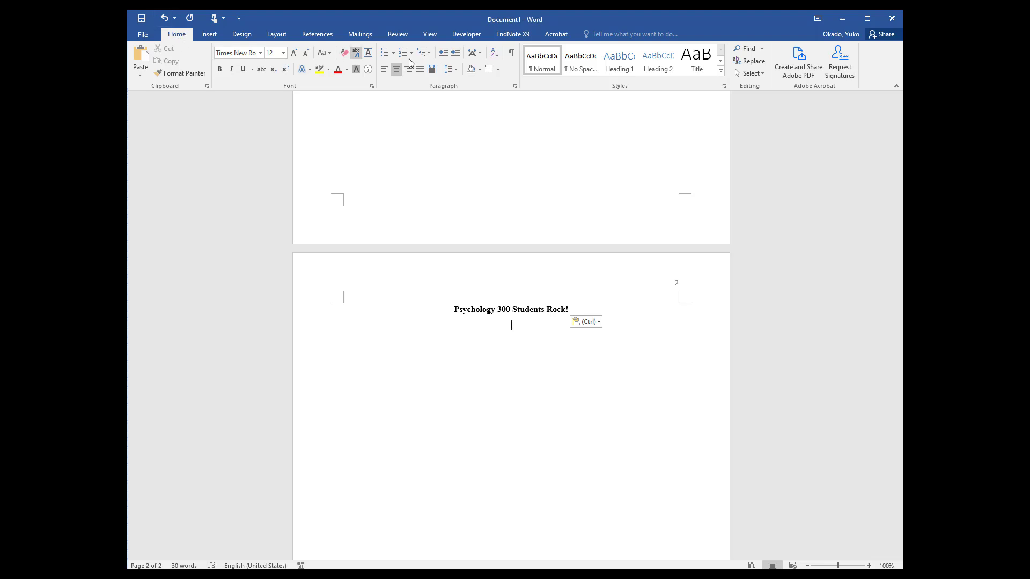
left_click(384, 74)
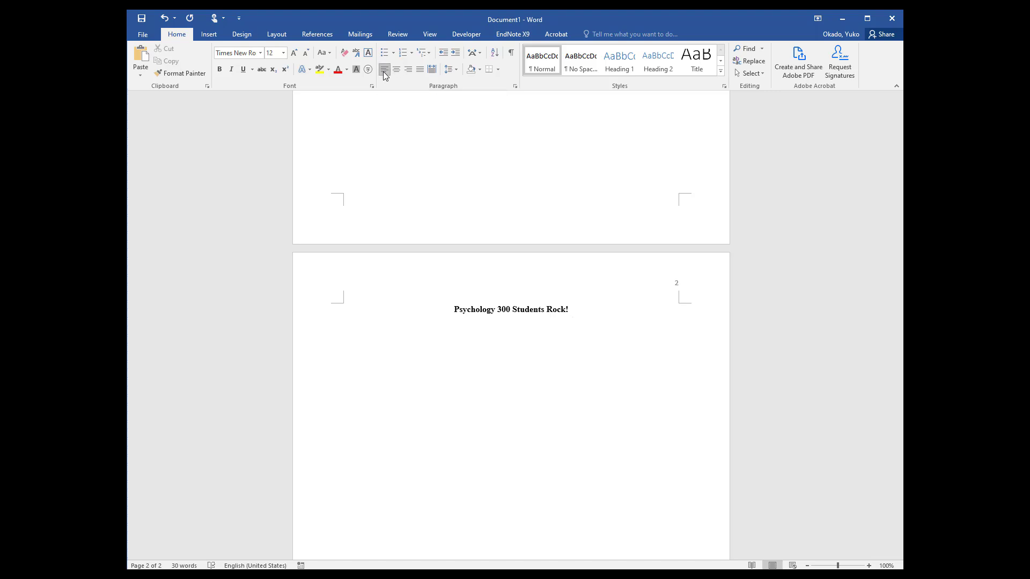
type("Start writing")
key("shift+Home")
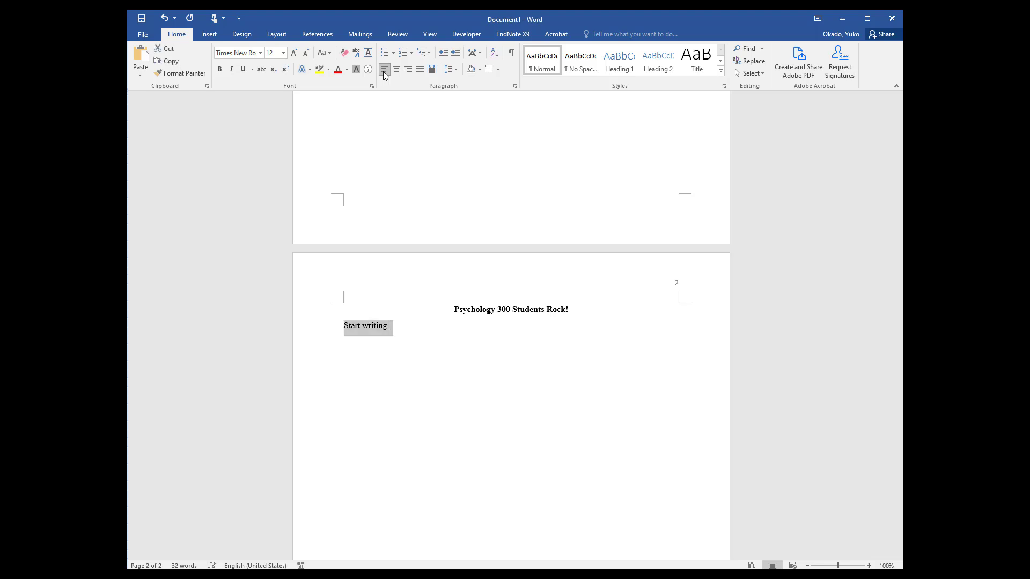
key("BackSpace")
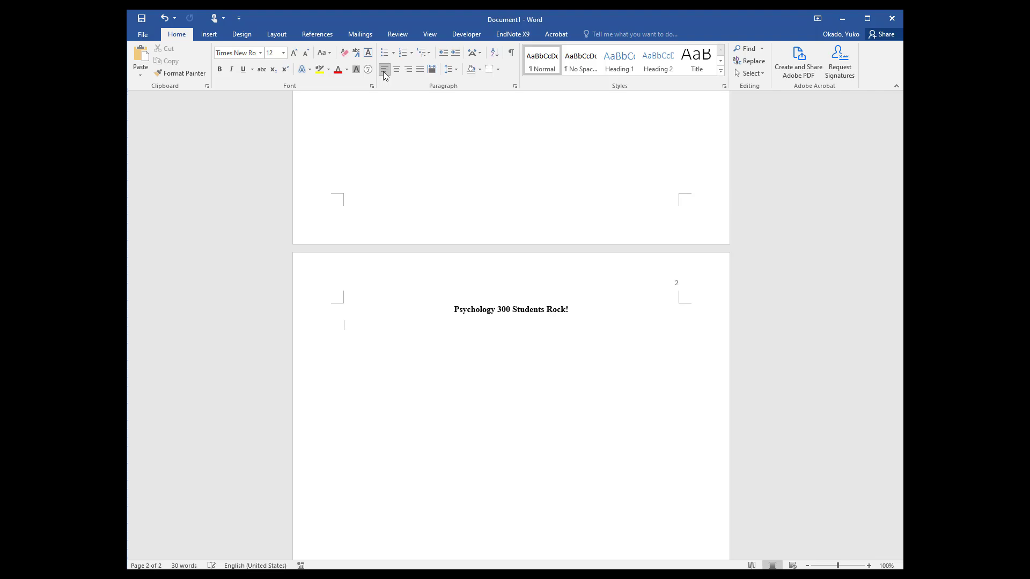
Paste the three prepared body paragraphs below the title on page 2
key("ctrl+v")
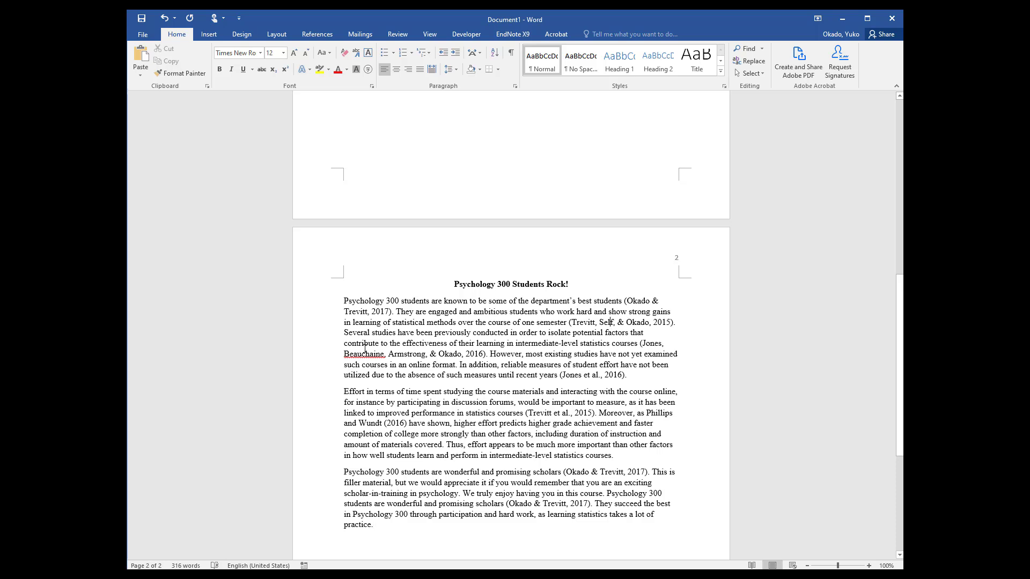
left_click(323, 302)
left_click(495, 423)
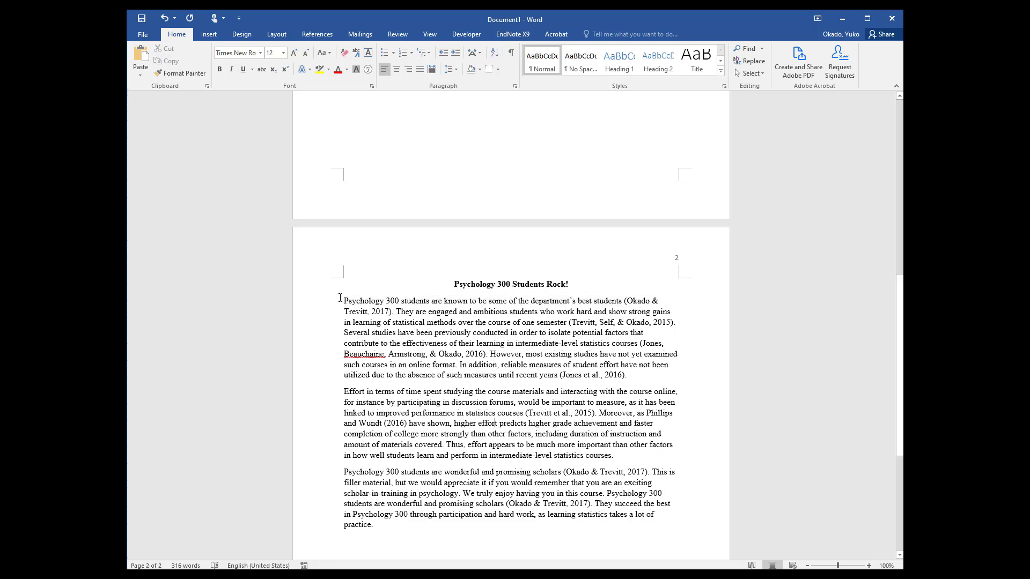
Set the line spacing of the three body paragraphs to 2.0
left_click_drag(344, 301, 408, 528)
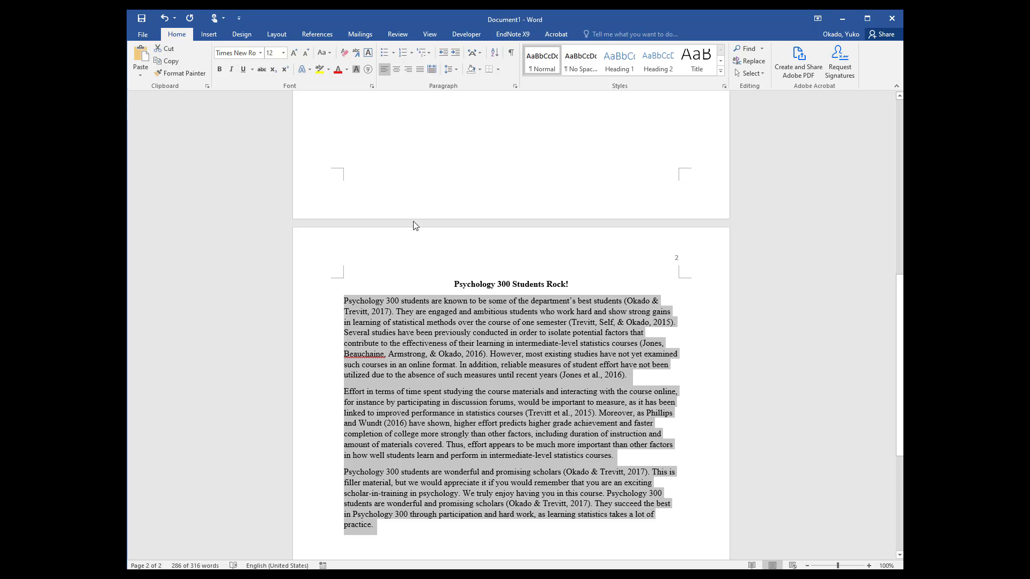
left_click(454, 70)
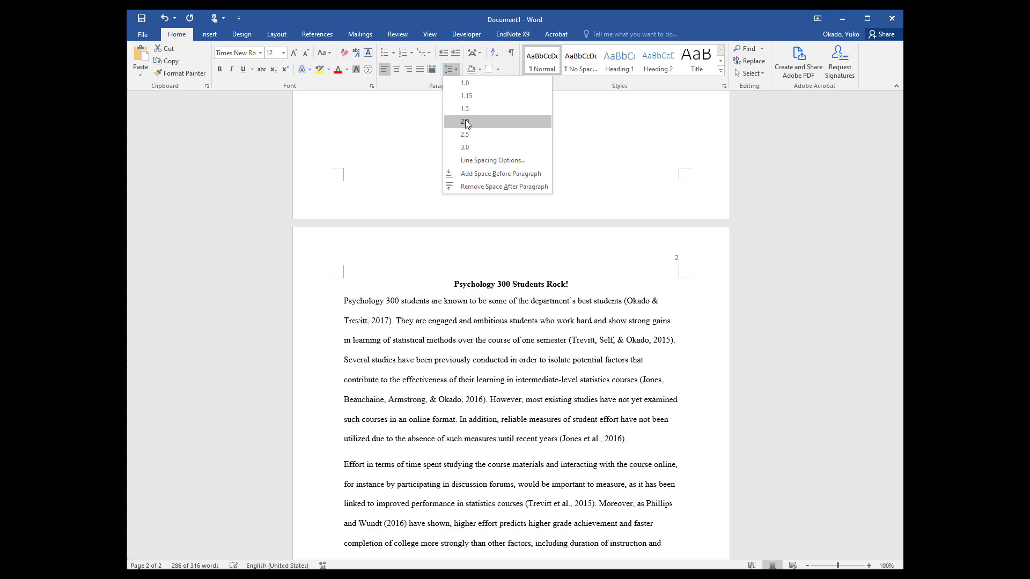
left_click(465, 122)
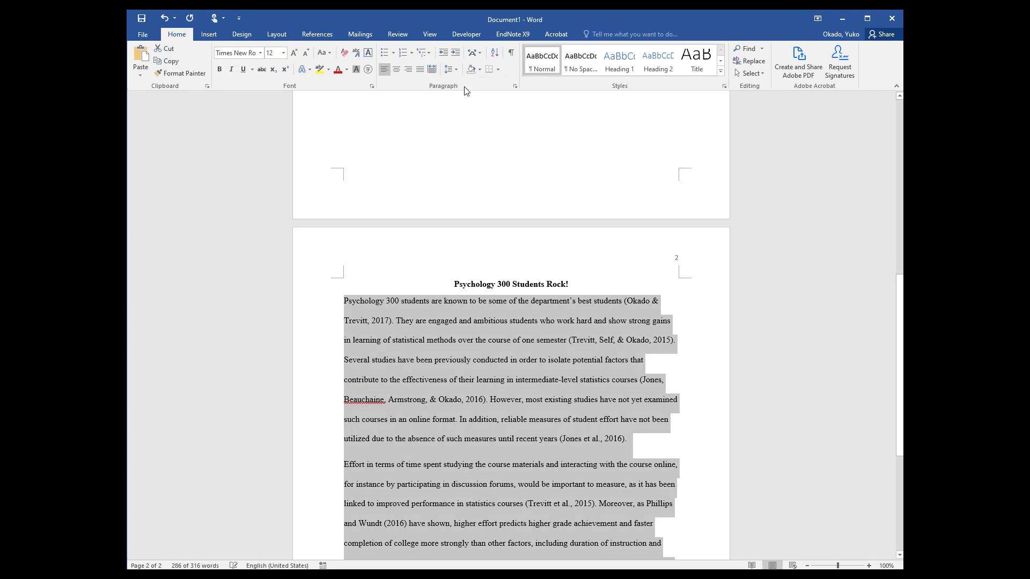
left_click(455, 70)
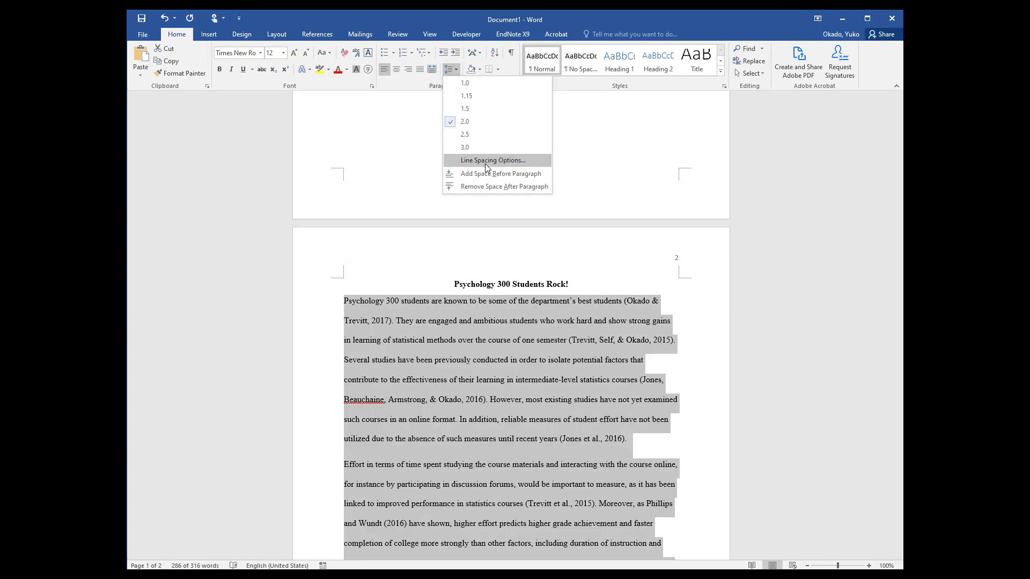
left_click(485, 165)
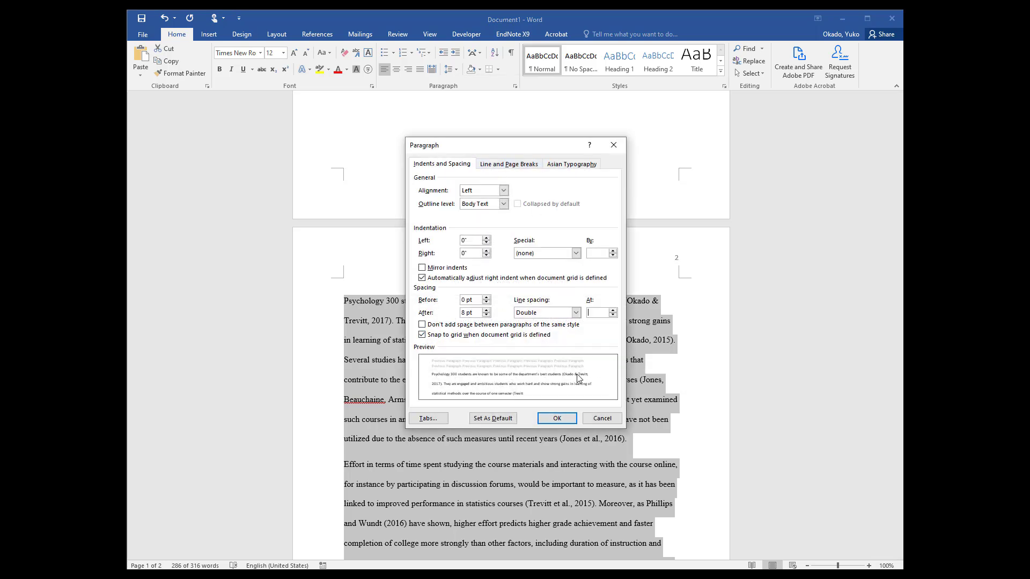
left_click(602, 418)
Give the body paragraphs 0 pt spacing after and a first-line indent of 0.5"
left_click(456, 71)
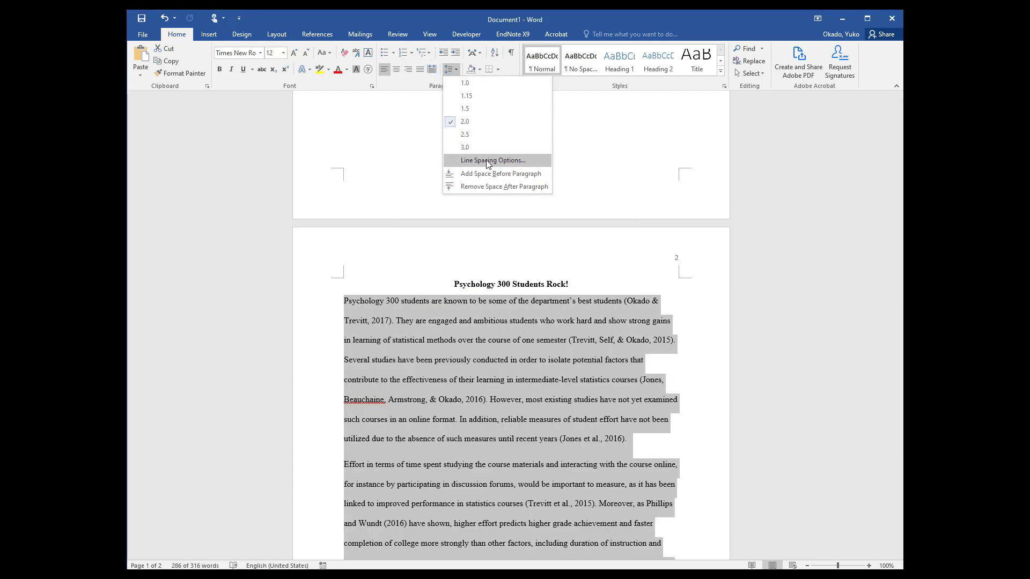
left_click(488, 161)
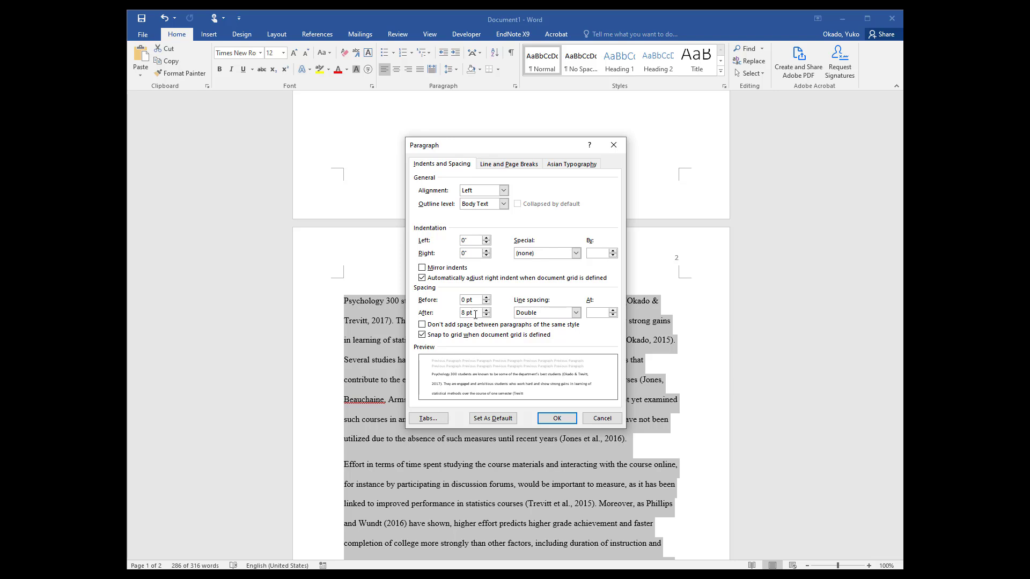
left_click_drag(475, 315, 434, 315)
type("0")
left_click(572, 255)
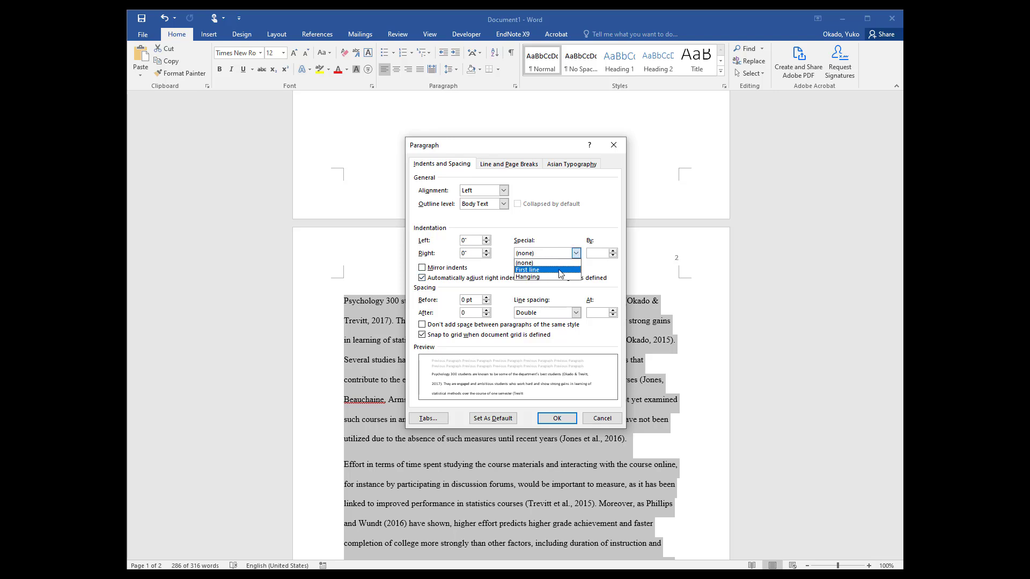
left_click(561, 270)
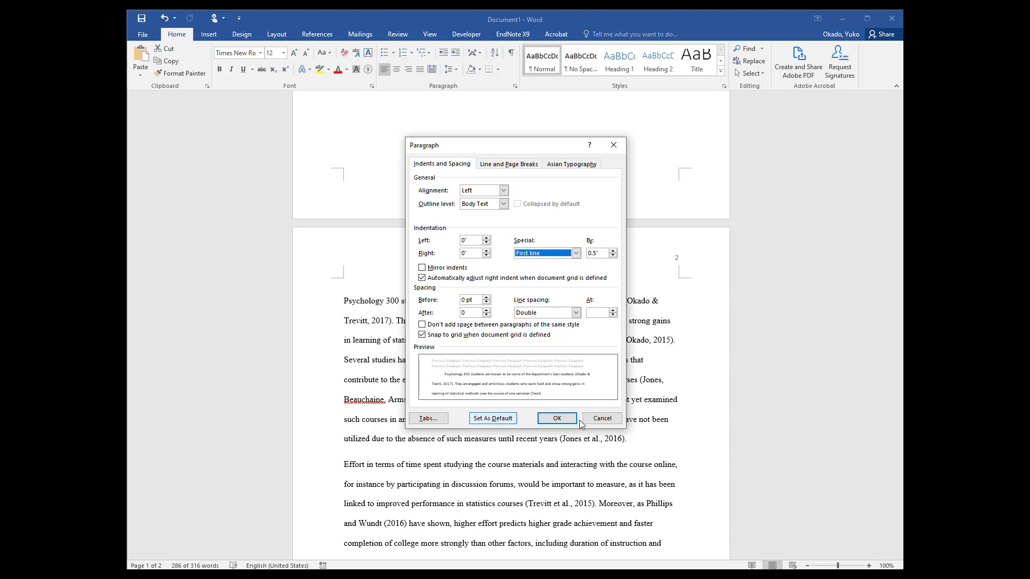
left_click(556, 420)
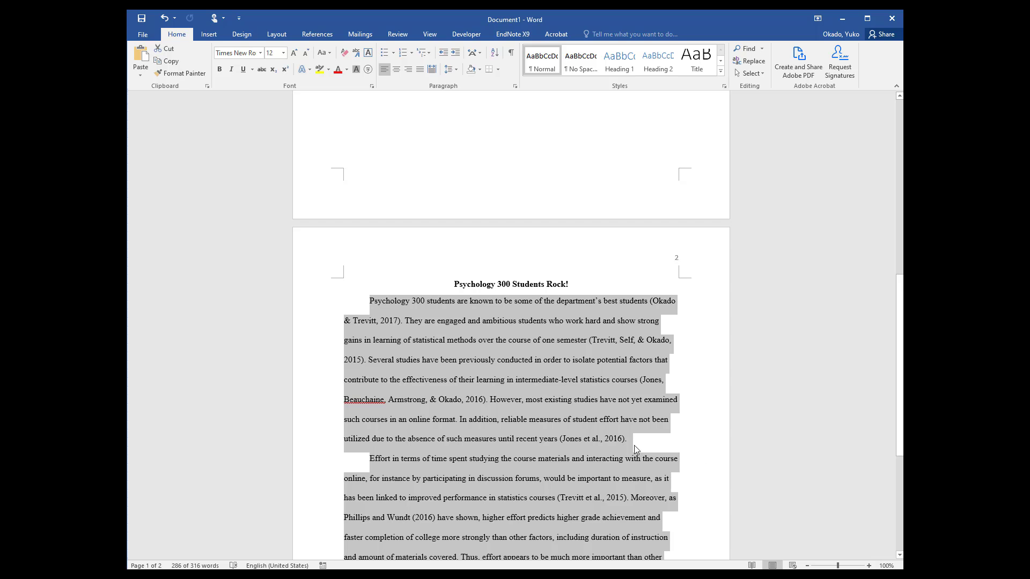
Remove the first body paragraph's first-line indent and restore it
left_click(374, 302)
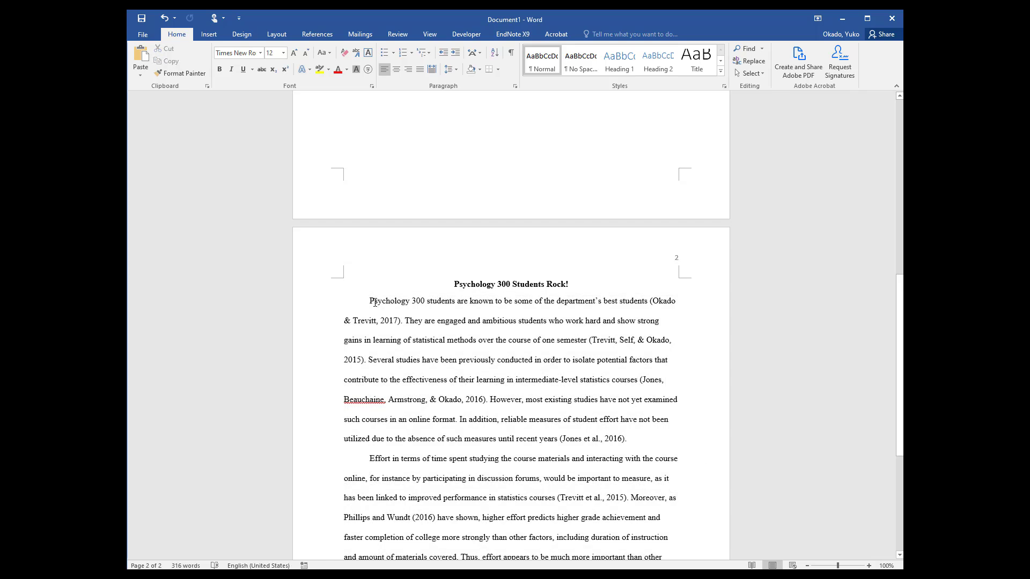
key("BackSpace")
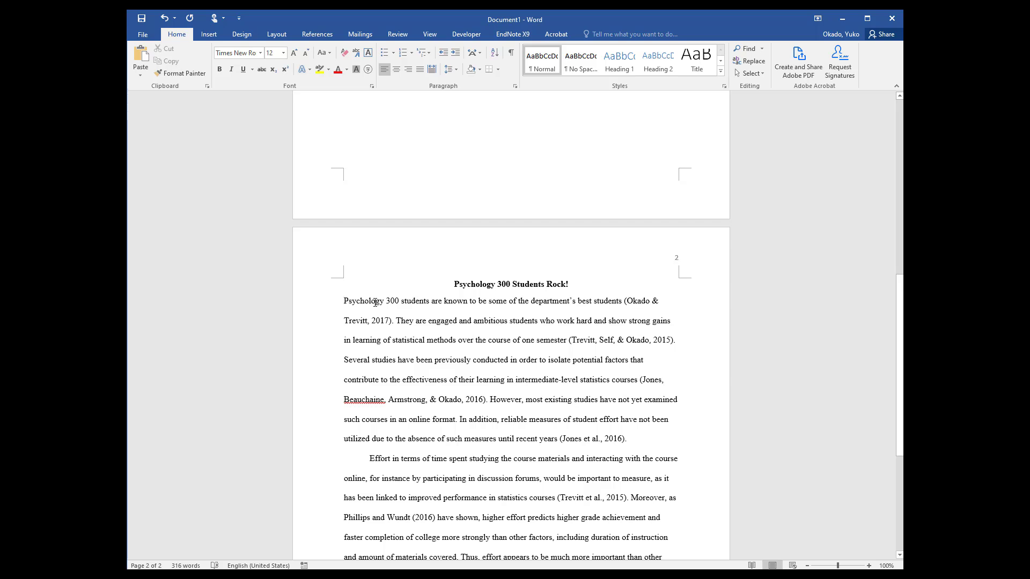
key("Tab")
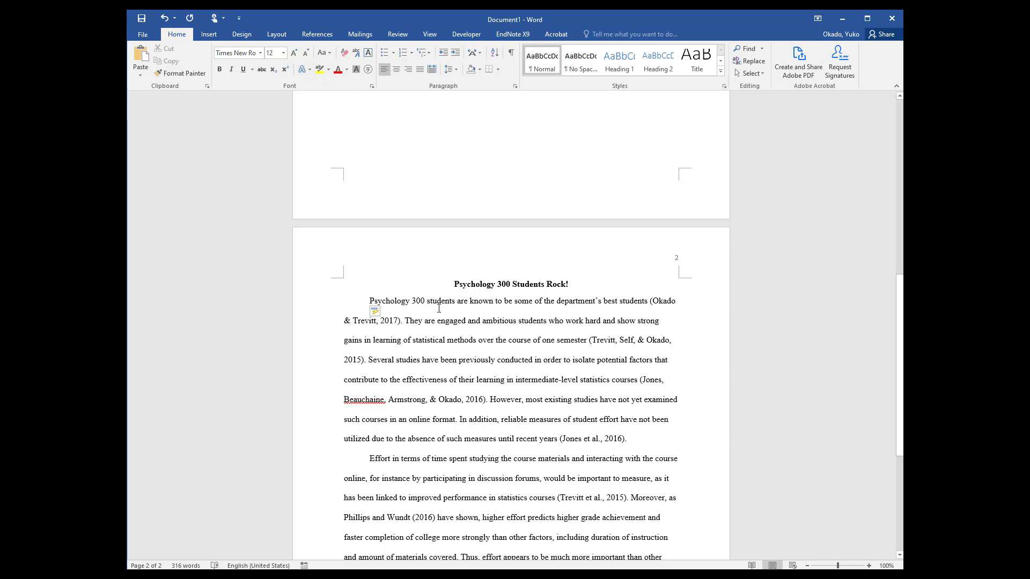
Set the page margins to Normal, 1" on all sides
left_click(284, 36)
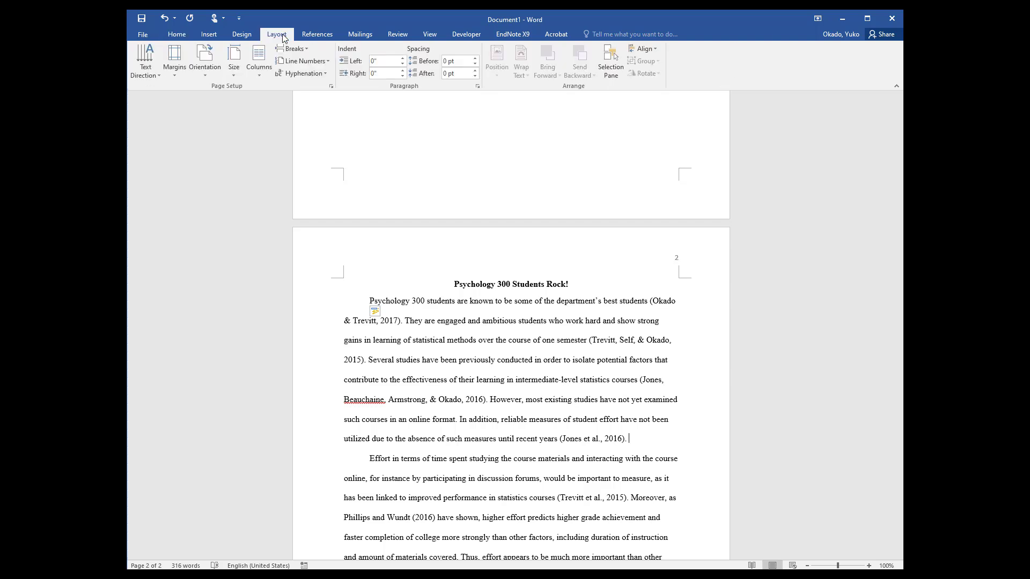
left_click(172, 72)
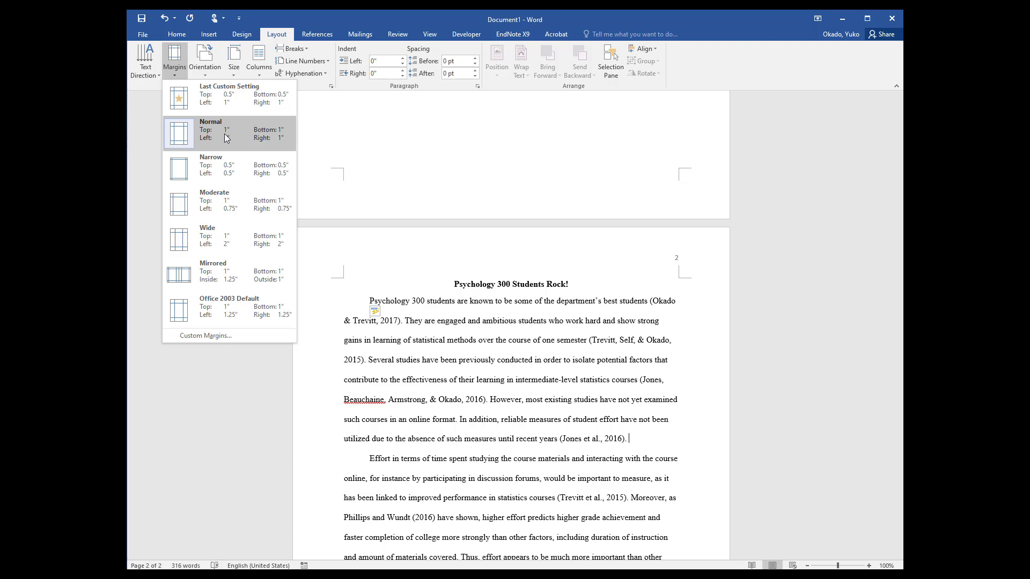
left_click(201, 134)
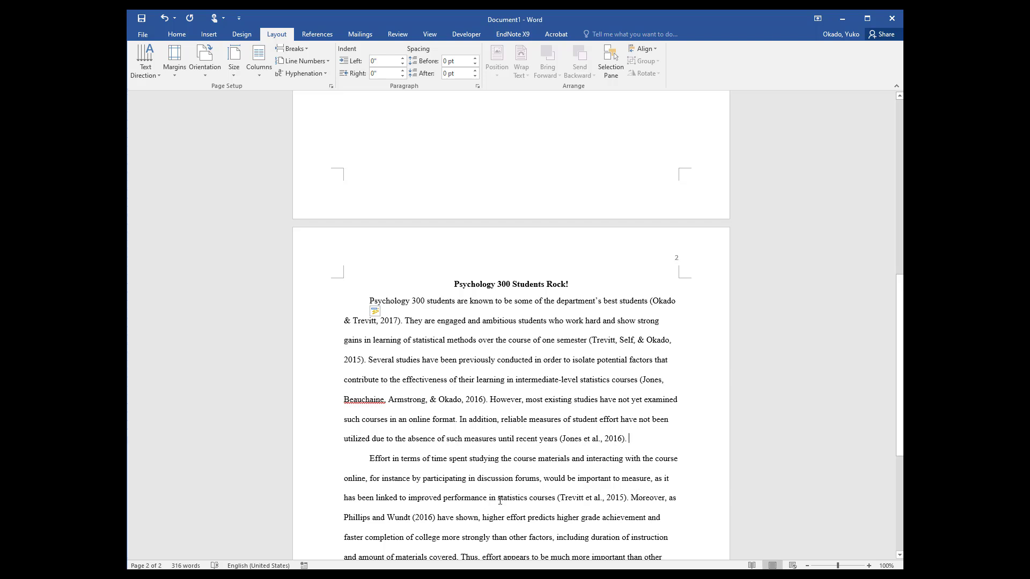
Paste the prepared reference list on a new page at the document's end and make its "References" heading bold
key("ctrl+End")
type("References Jones, W., A., Beauchaine, P., Armstrong, J. L., & Okado, Y. (2016). A review of learning outcomes for psychology majors studying intermediate-level statistics. Education, Psychology, & Applied Statistics, 13, 573-588. Okado, Y., & Trevitt, J. (2017). Assessment of the most successful students in the Department of Psychology. Fullerton Educational Review, 27, 102-120. Phillips, K., & Wundt, R. P. (2016). Predictors of academic performance in undergraduate psychology. Psychological Educational Research, 4, 93-102. Trevitt, J., Self, E., & Okado, Y. (2015). Effective methods for intermediate statistics instruction. Teaching of Psychological Methods Bulletin, 5, 22-27.")
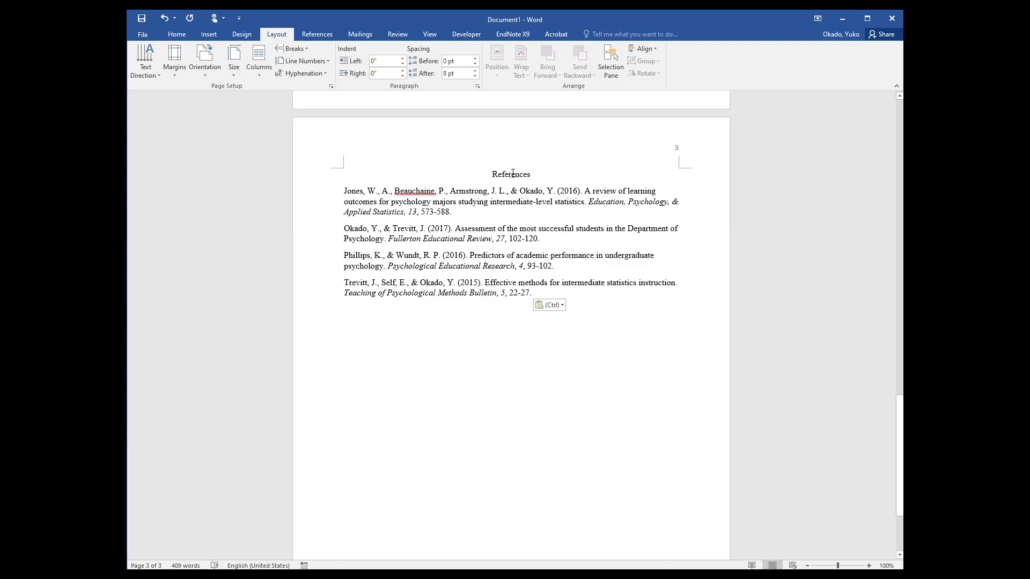
triple_click(514, 175)
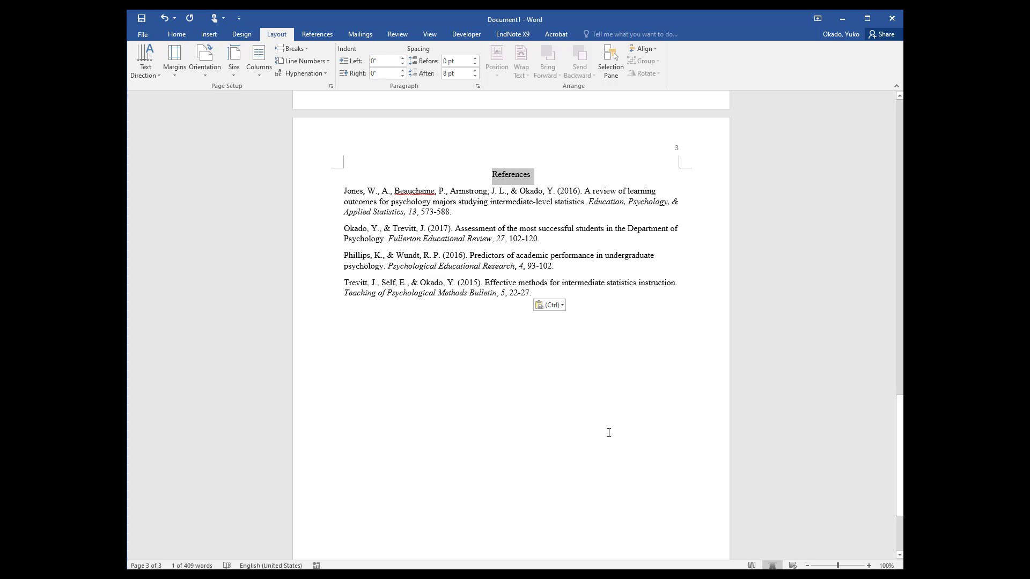
key("ctrl")
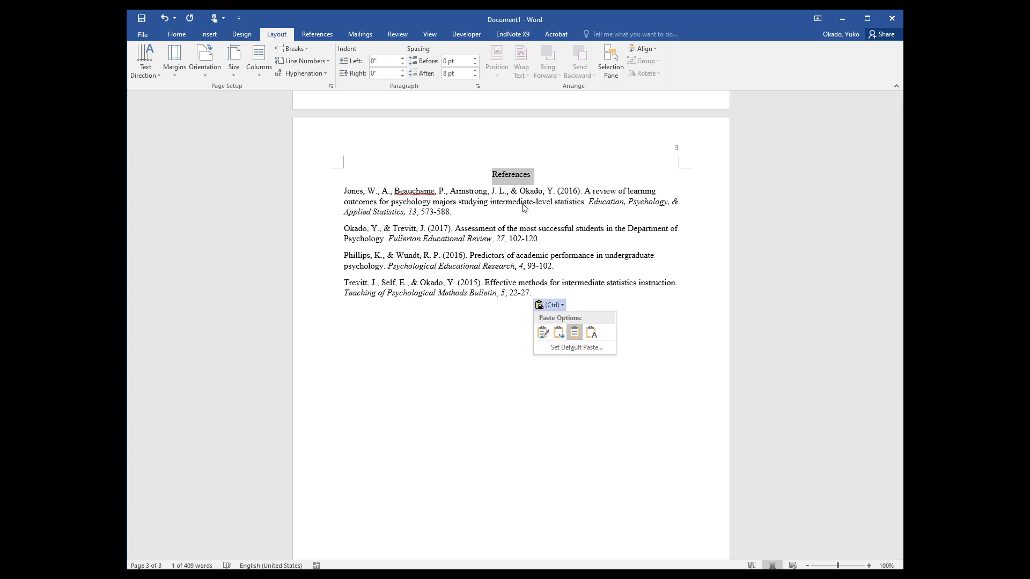
key("Escape")
left_click(177, 34)
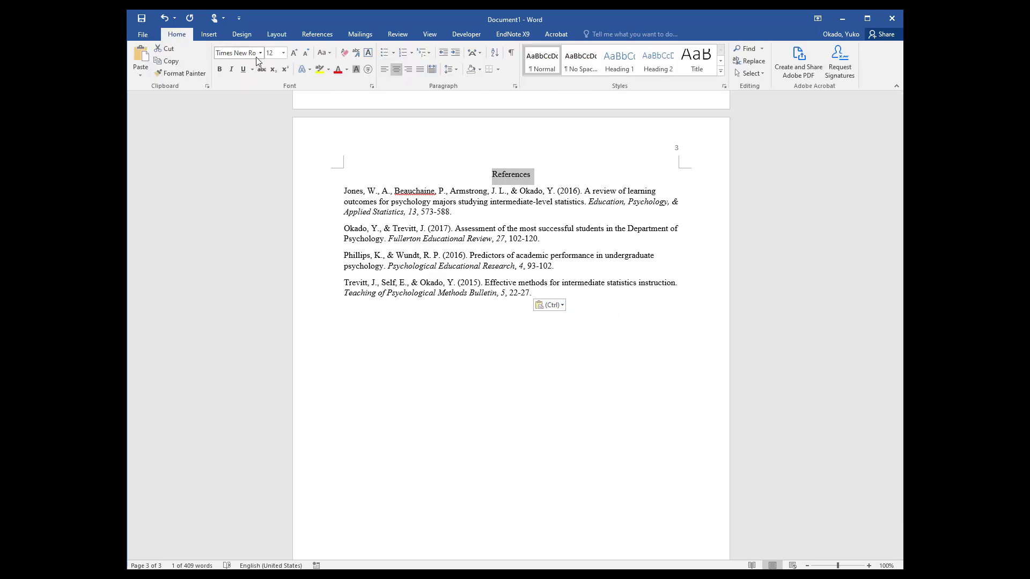
left_click(220, 69)
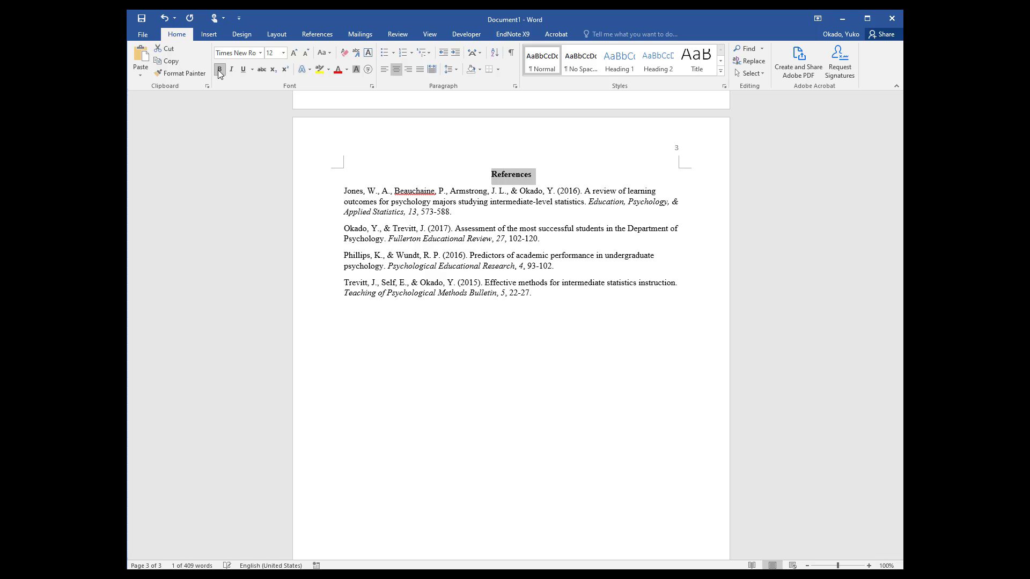
Give all the reference entries below the "References" heading 0 pt spacing after and double line spacing
left_click(619, 321)
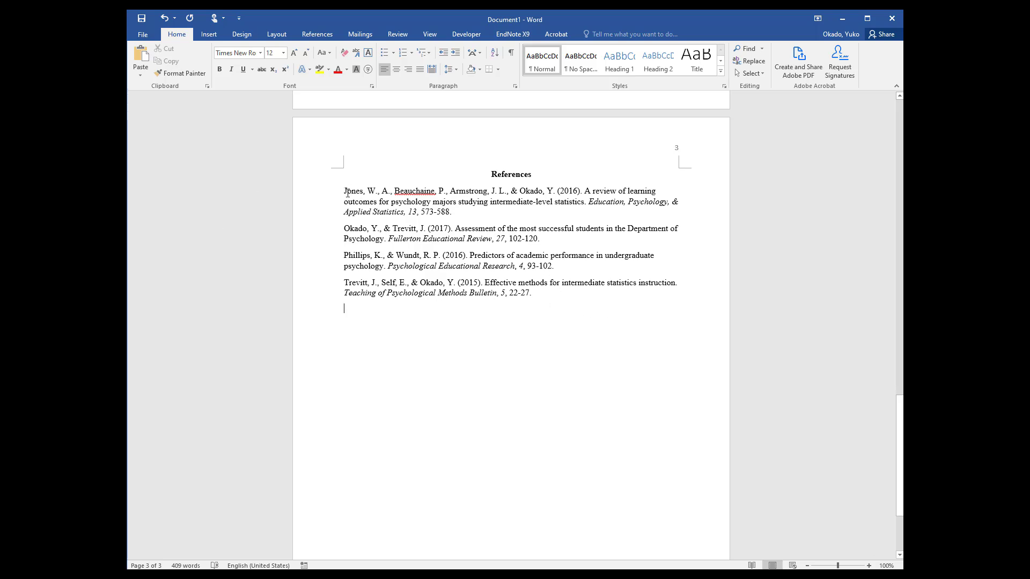
left_click_drag(341, 192, 571, 291)
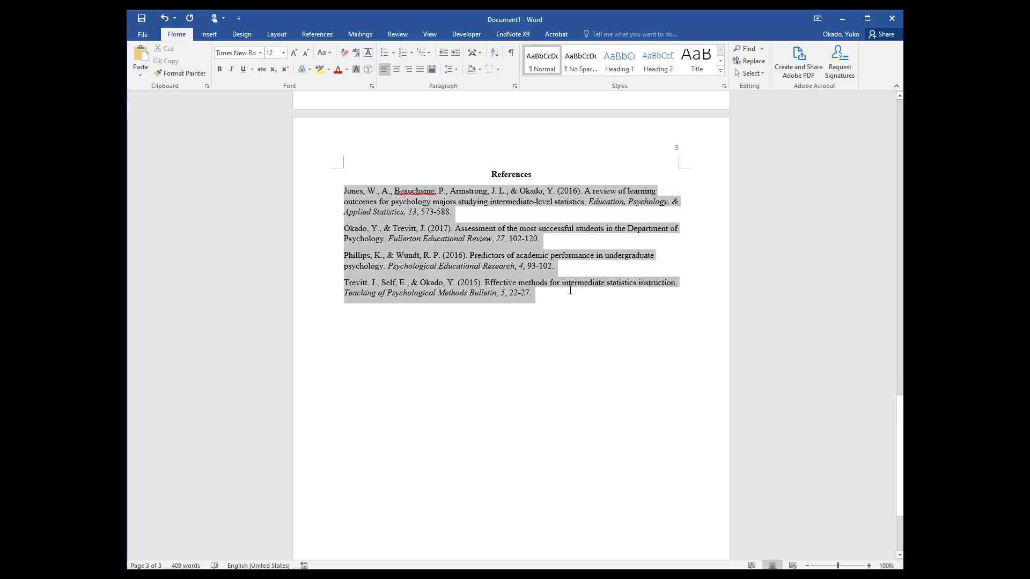
left_click(453, 71)
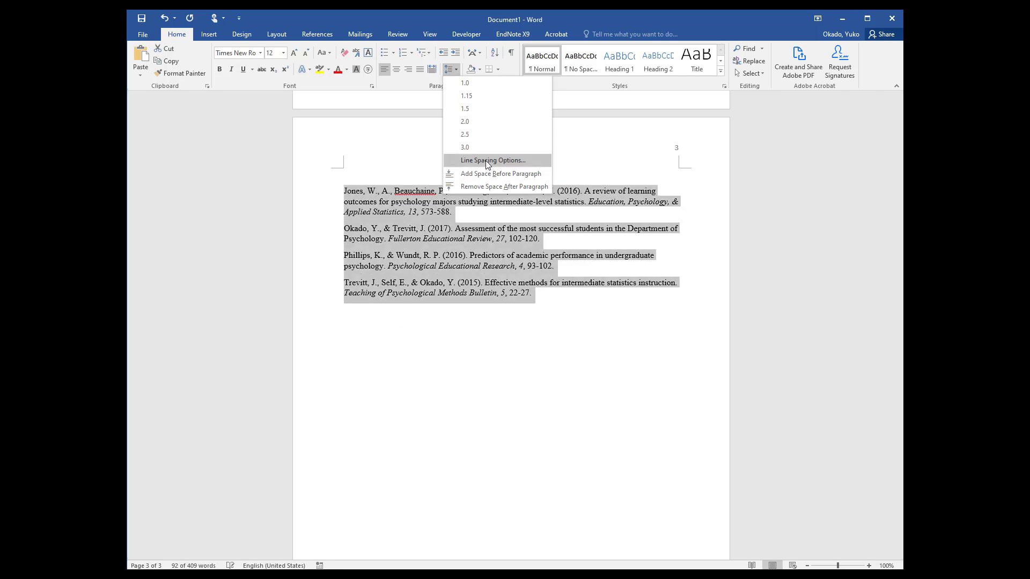
left_click(488, 161)
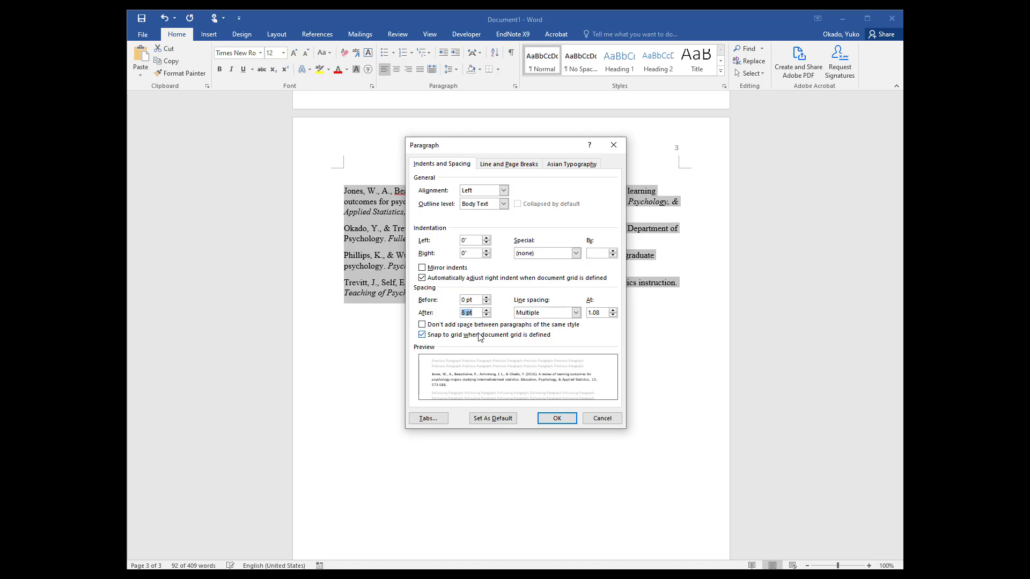
key("Right")
key("shift+Home")
type("0")
key("Tab")
left_click(575, 313)
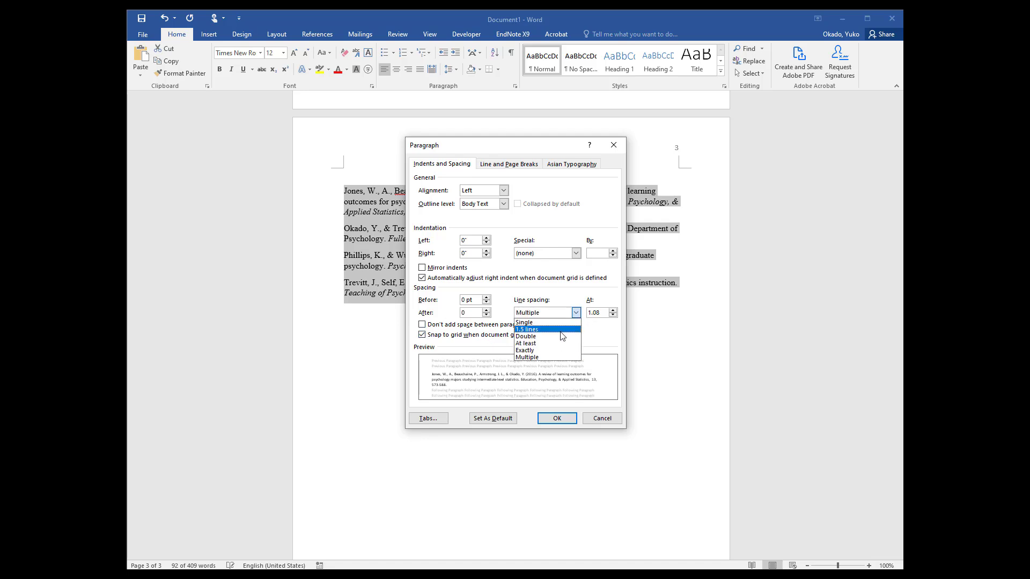
left_click(562, 336)
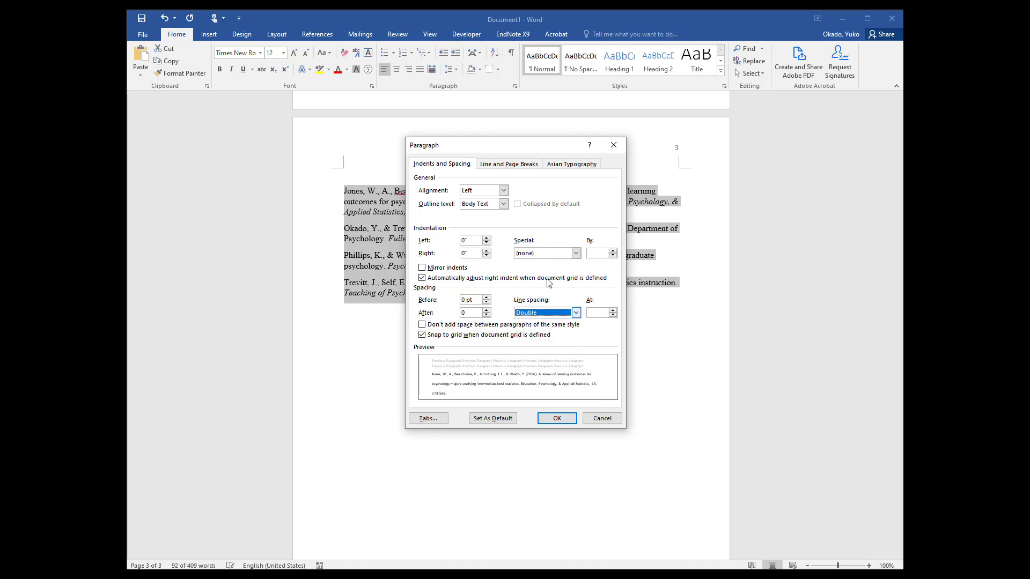
left_click(570, 419)
left_click(568, 404)
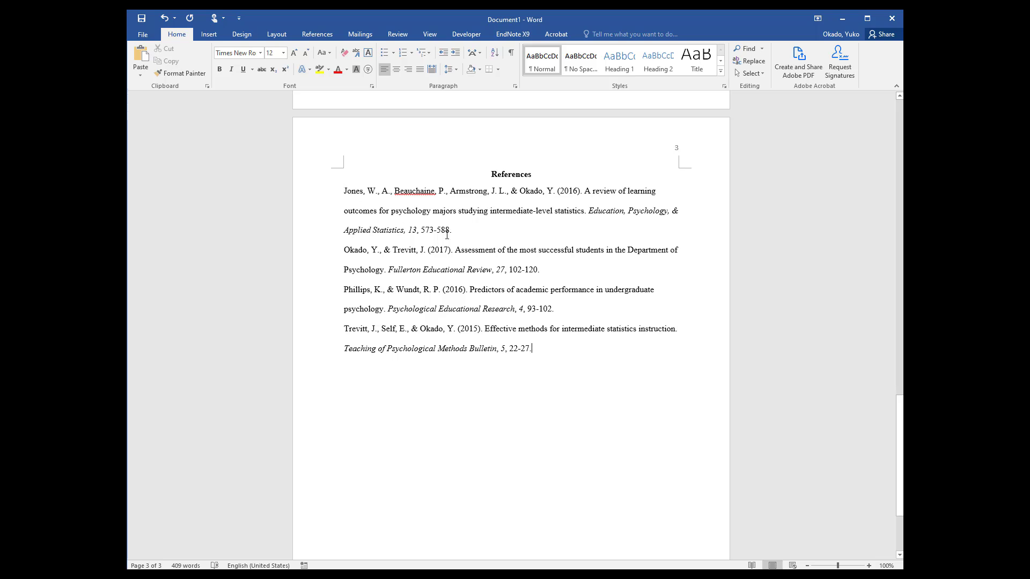
Apply a hanging indent of 0.5" to all the reference entries
left_click_drag(537, 351, 307, 197)
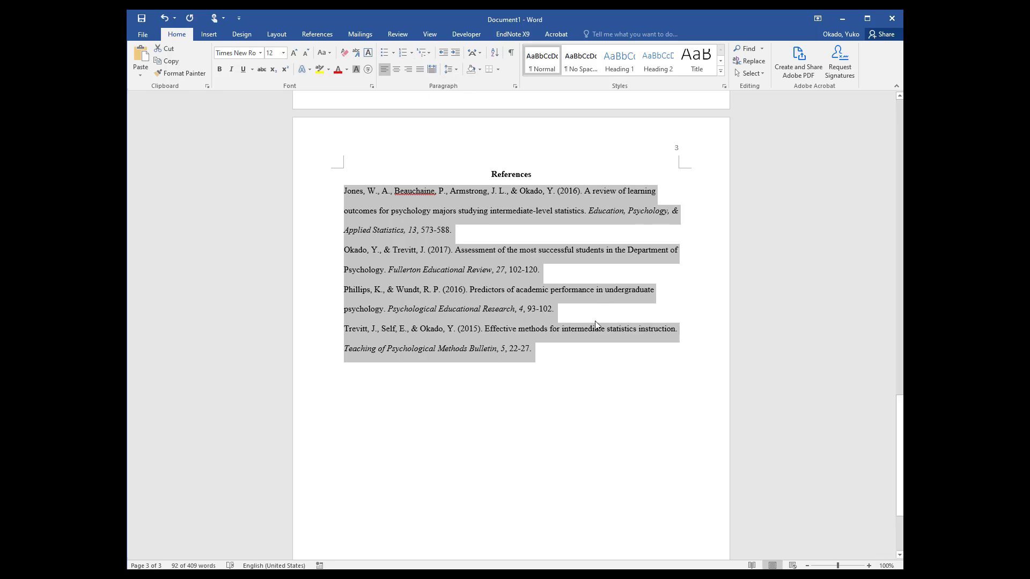
scroll(595, 321, "up", 3)
scroll(595, 320, "up", 2)
scroll(411, 271, "down", 5)
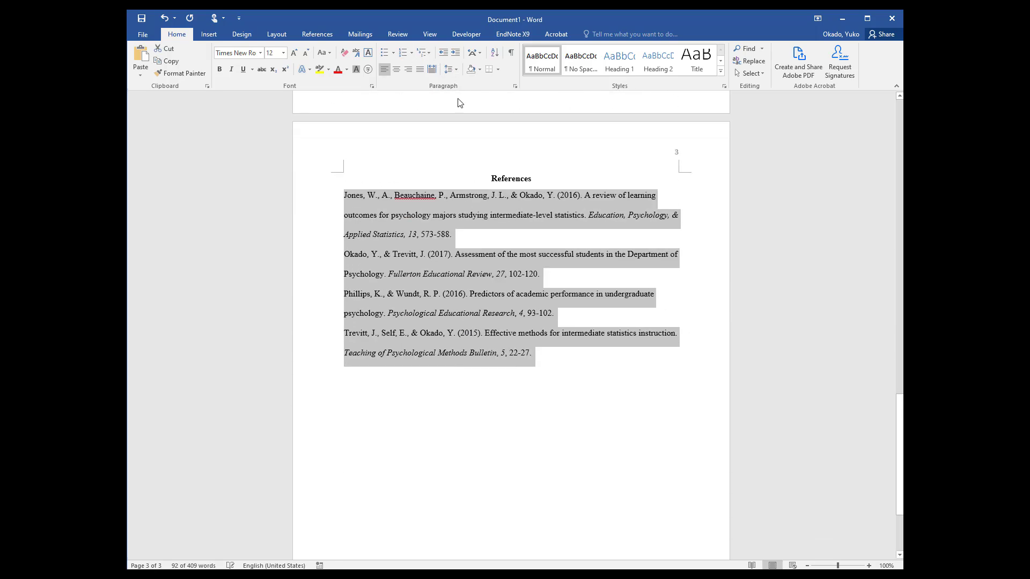
left_click(452, 69)
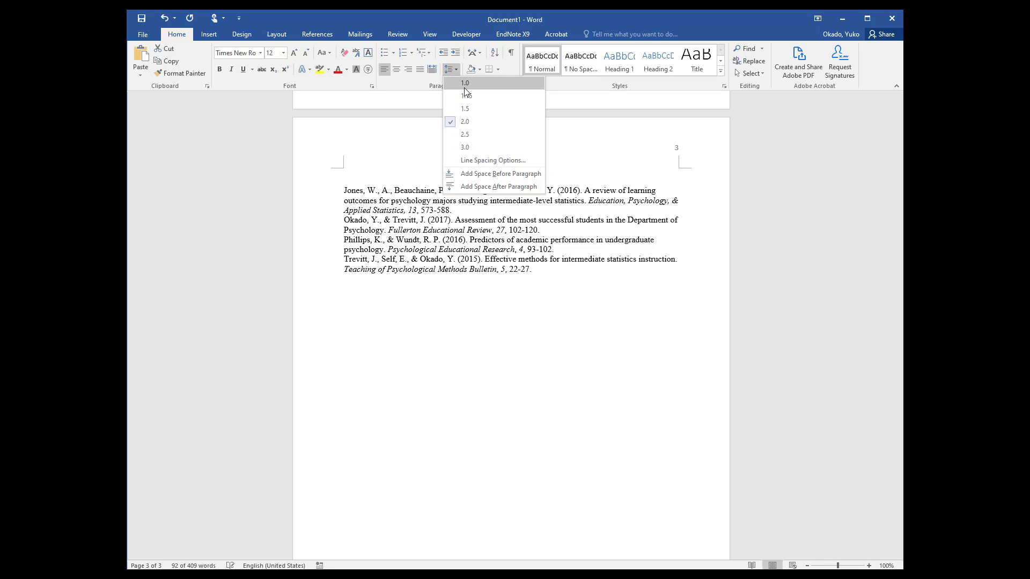
left_click(479, 161)
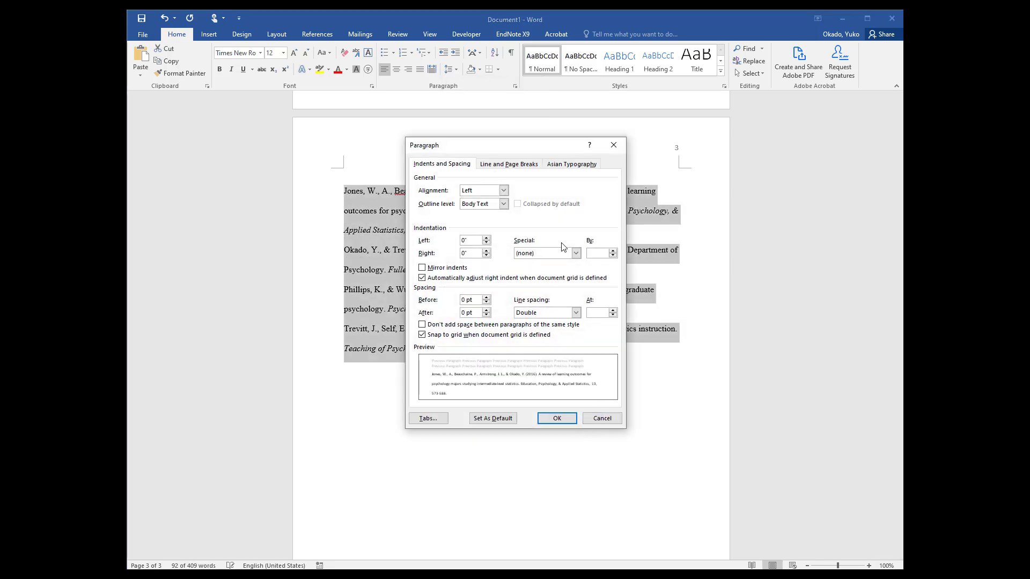
left_click(562, 256)
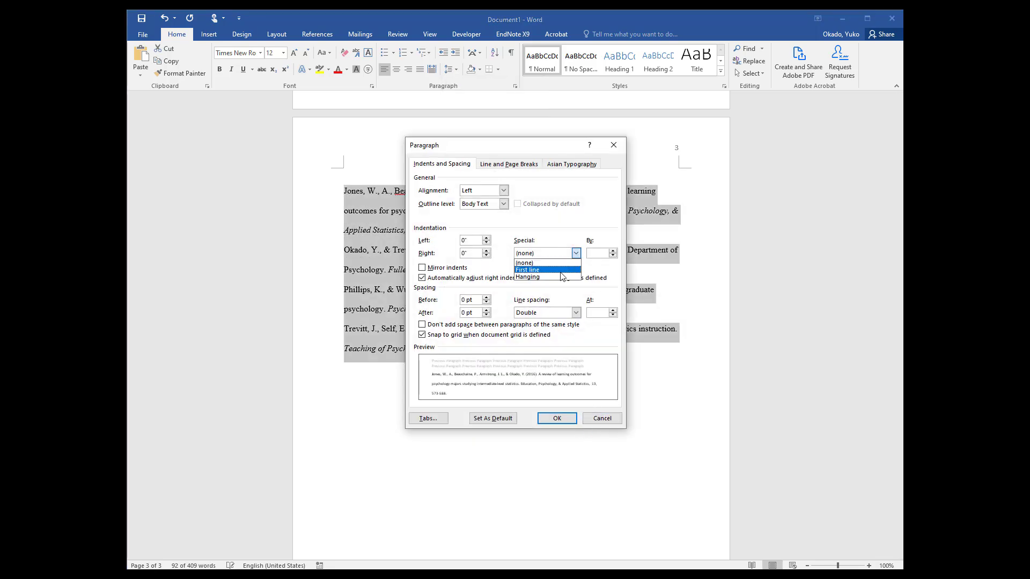
left_click(561, 277)
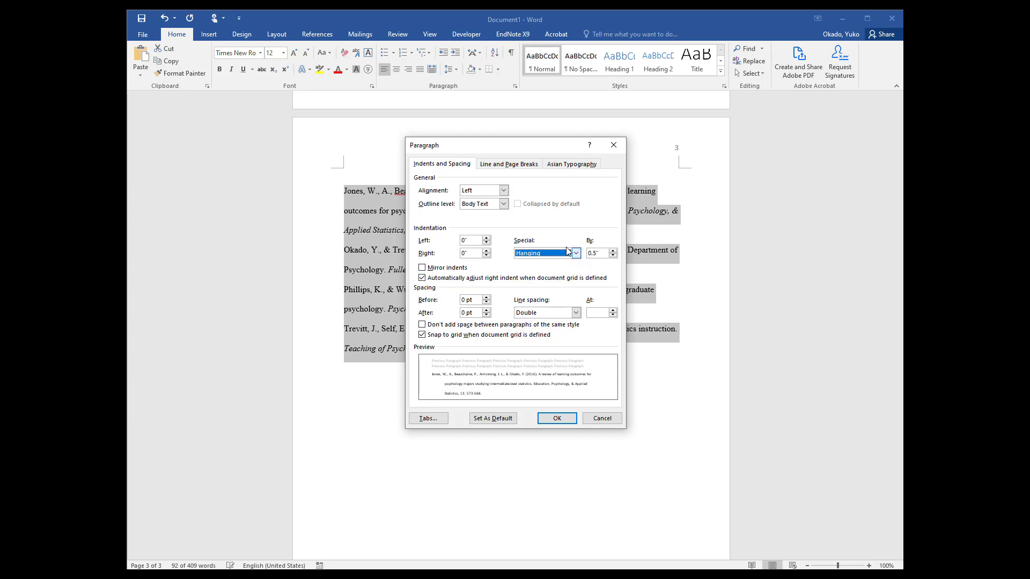
left_click(556, 419)
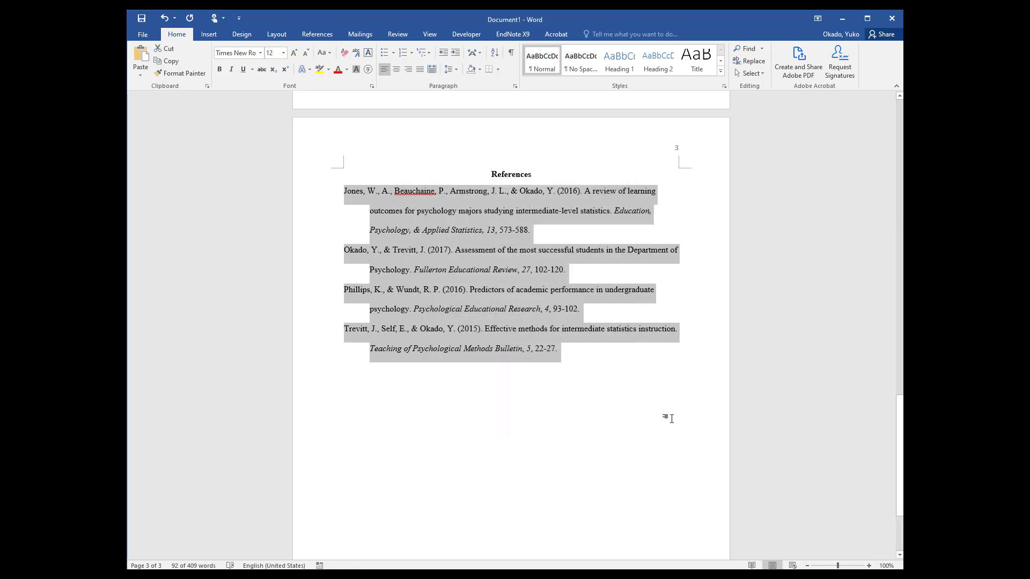
Set a hanging indent of 0.5" for the empty paragraph below the last reference entry
left_click(645, 378)
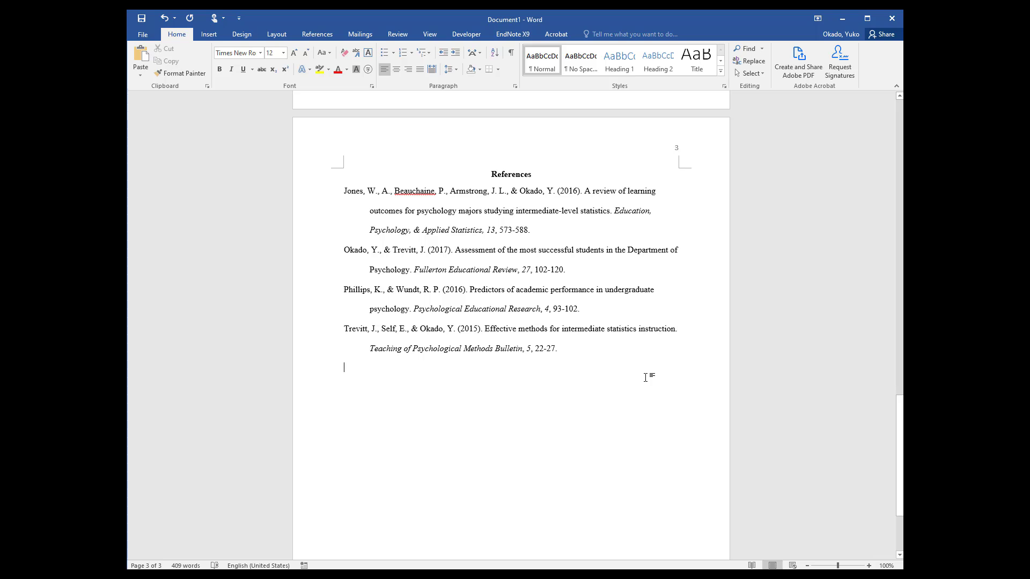
left_click(456, 70)
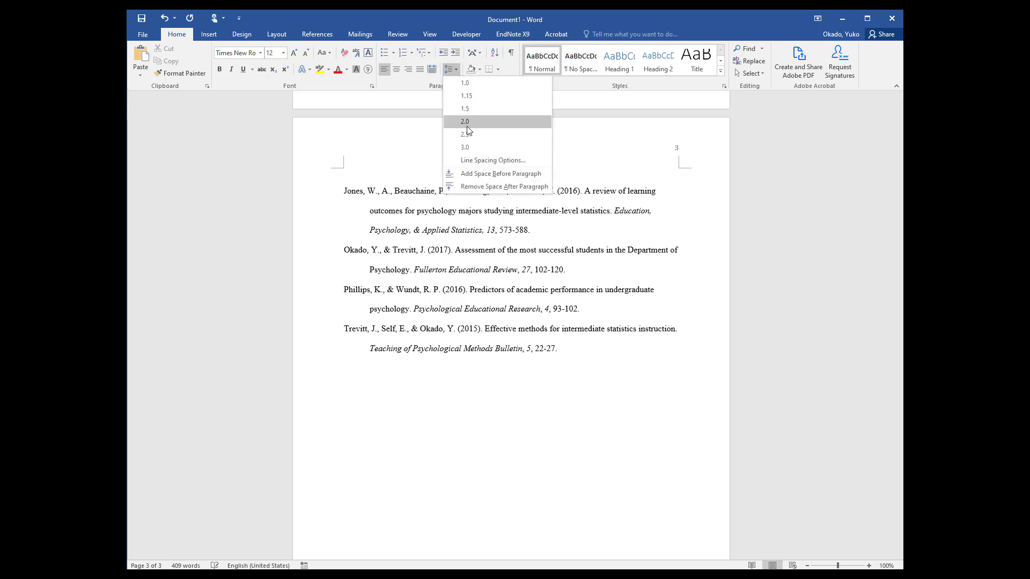
left_click(481, 161)
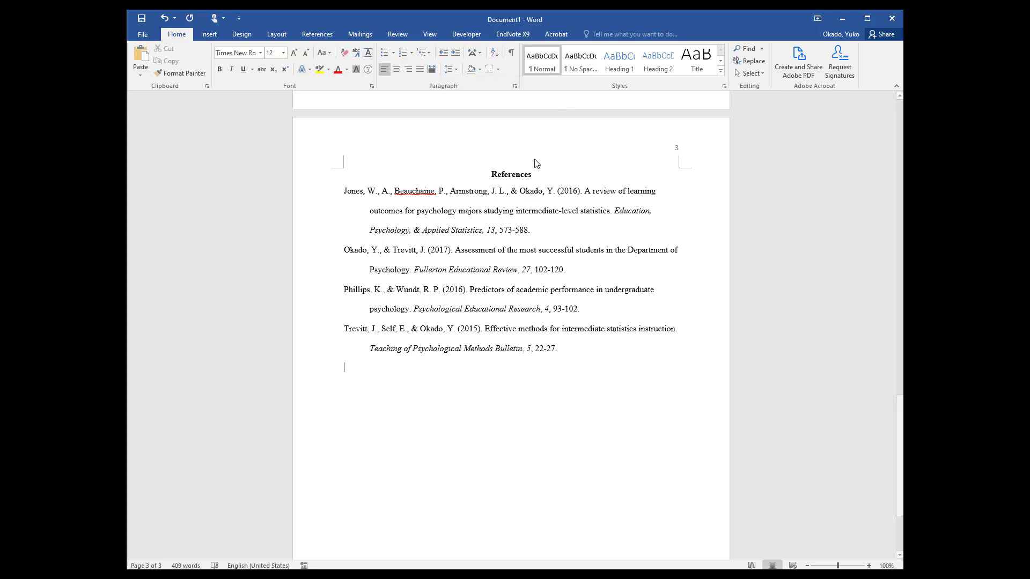
left_click(562, 256)
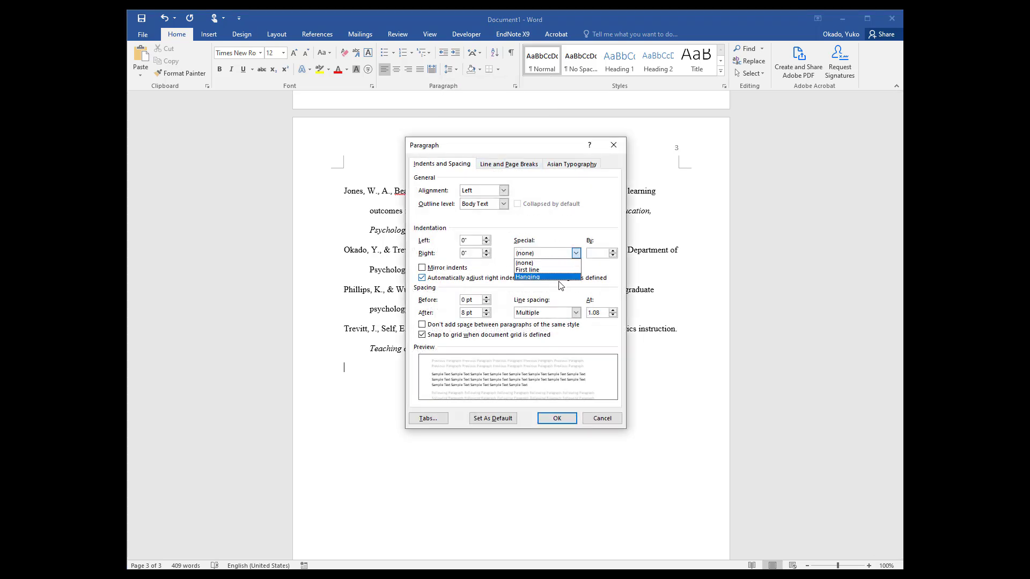
left_click(560, 283)
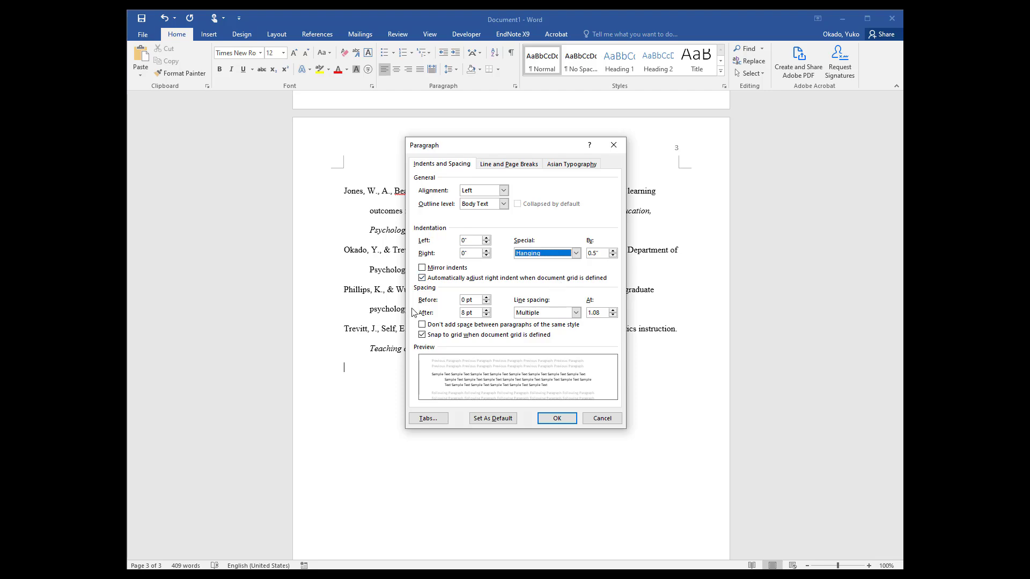